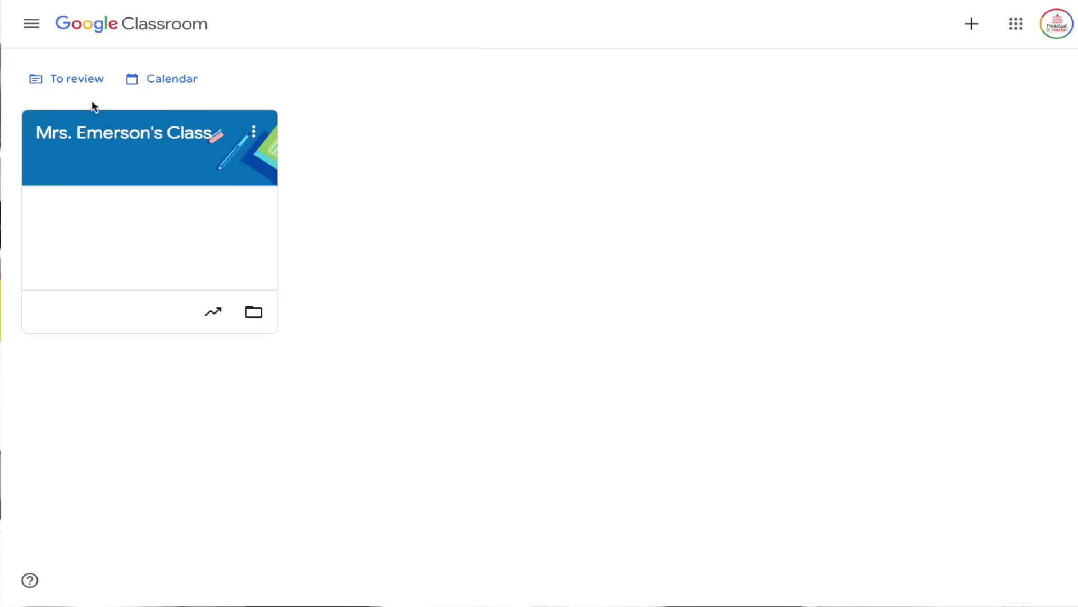
- From To review, open Example Assignment's turned-in student work page
left_click(77, 84)
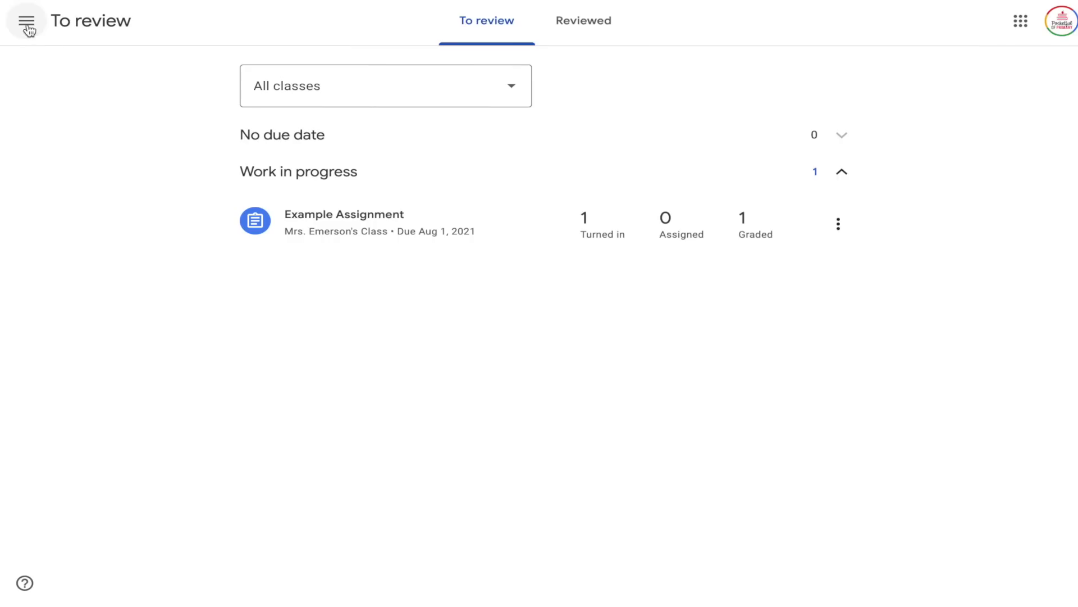
left_click(24, 20)
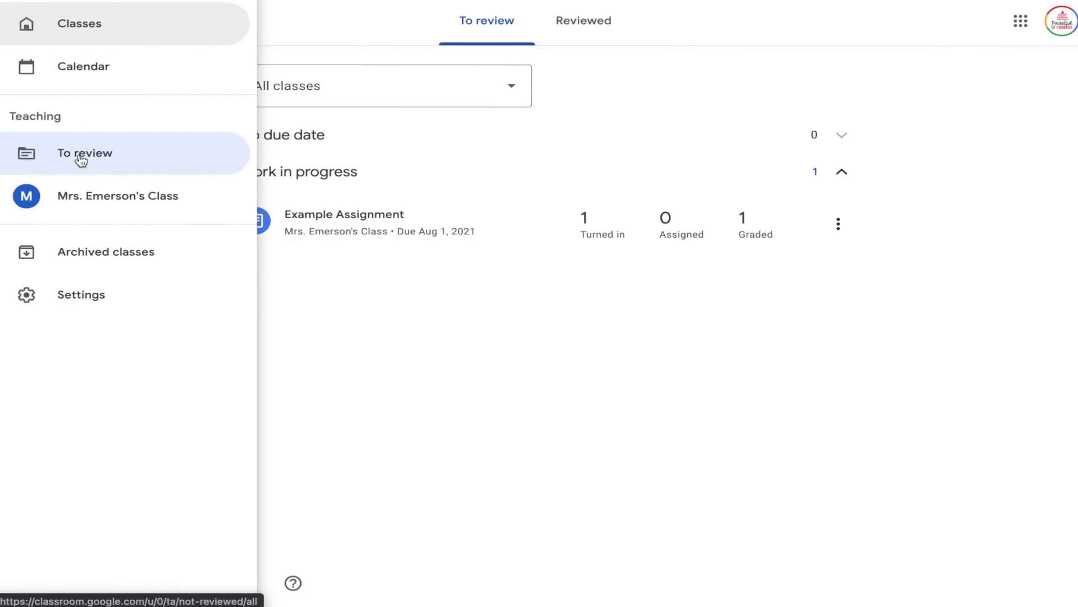
left_click(343, 288)
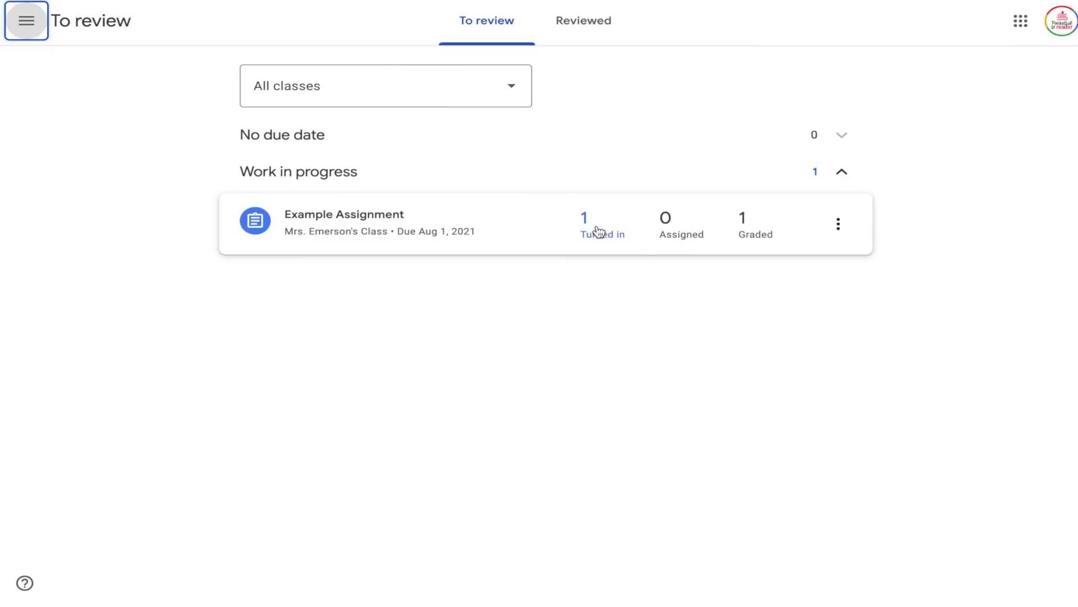
left_click(595, 230)
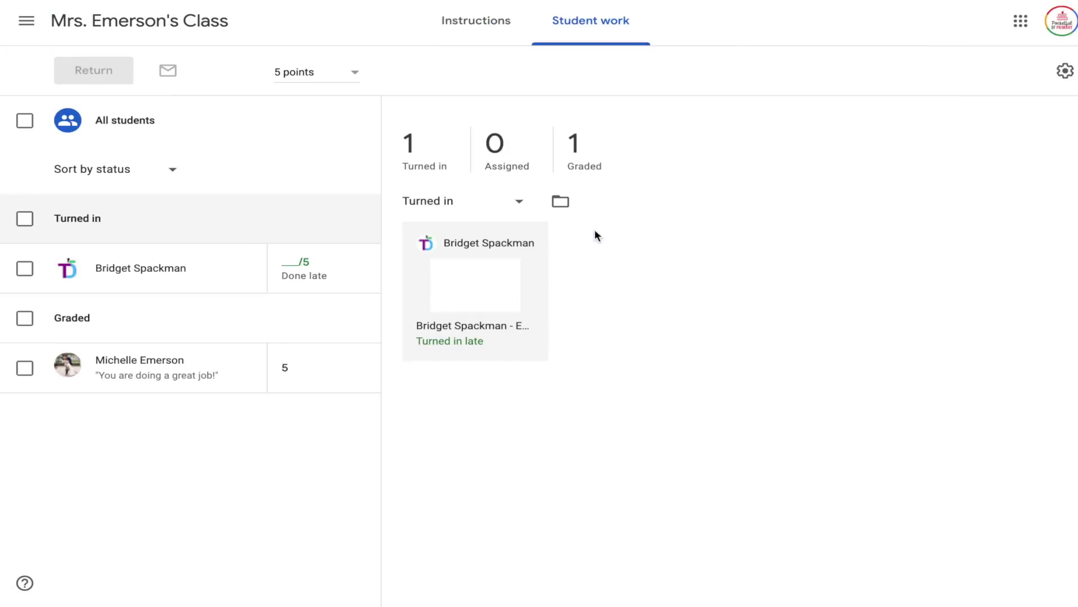
- Open the late submission, give it a grade of 5/5, and return it to the student
left_click(488, 303)
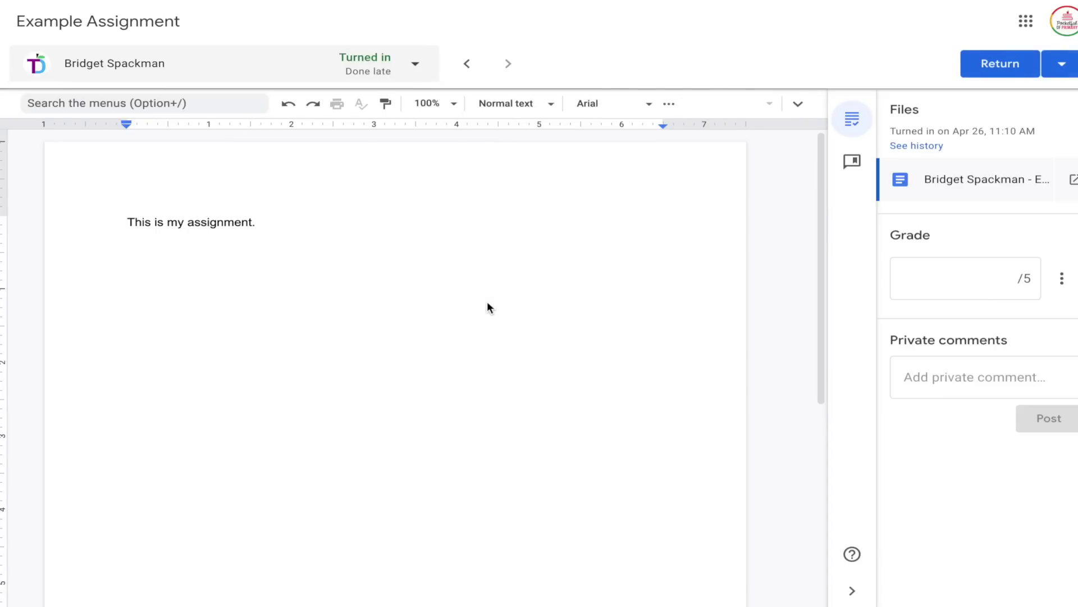
left_click(953, 281)
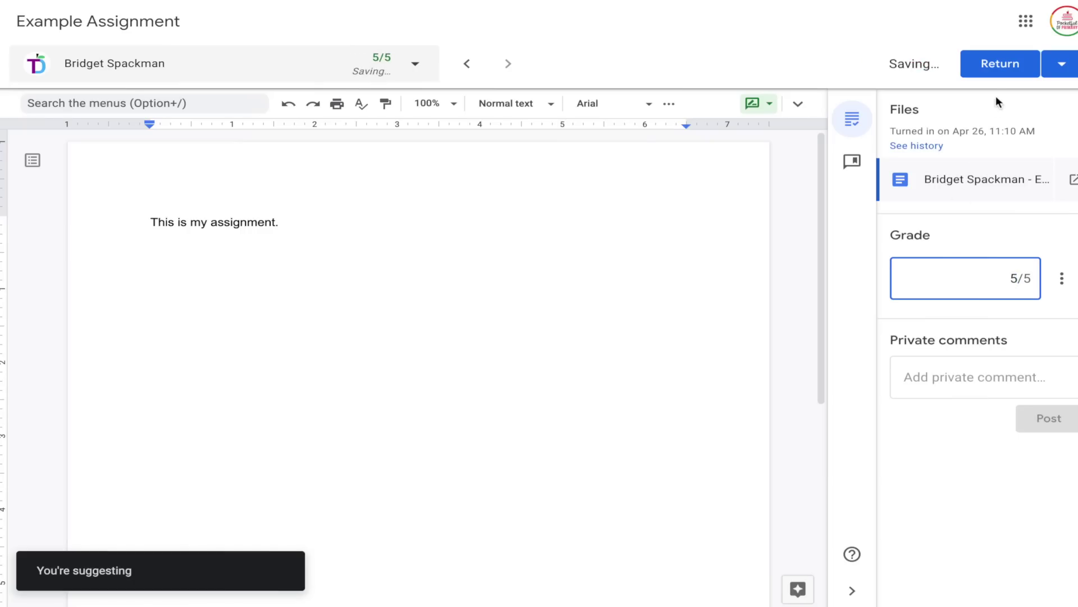
left_click(1000, 64)
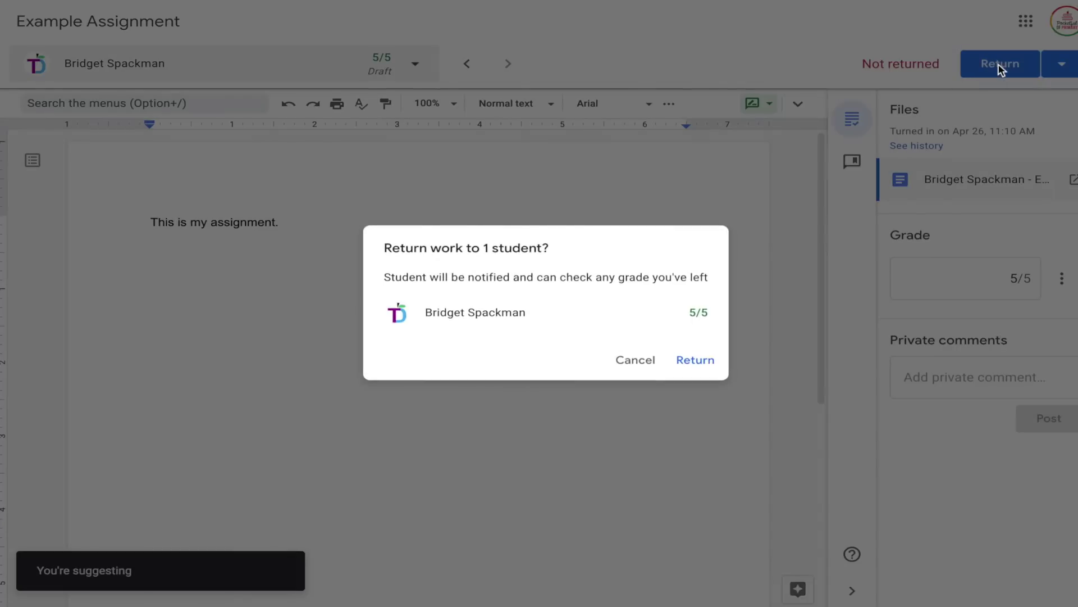
left_click(701, 365)
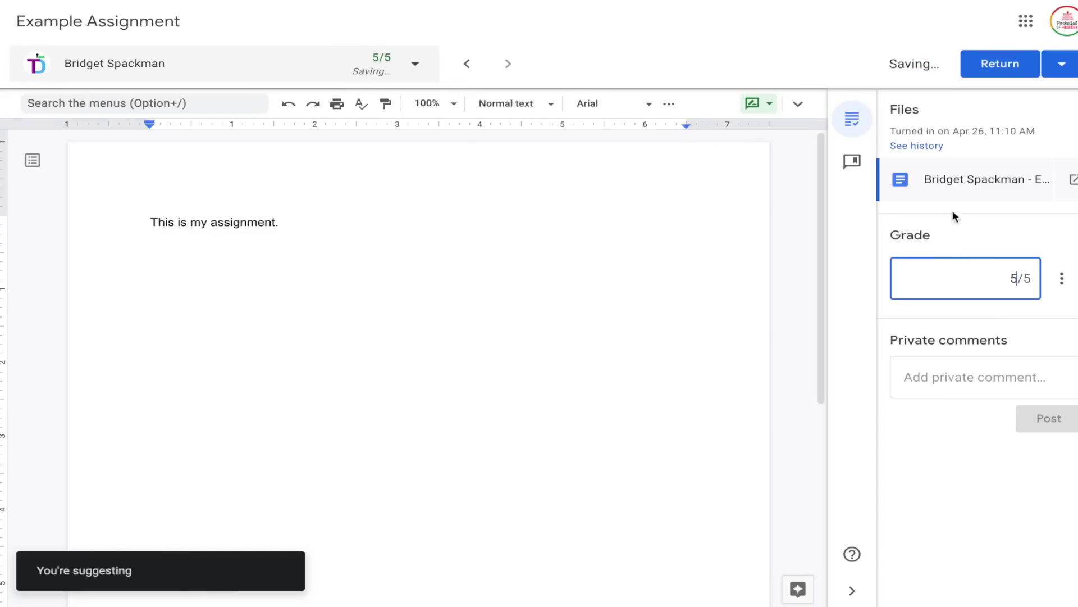
left_click(1000, 65)
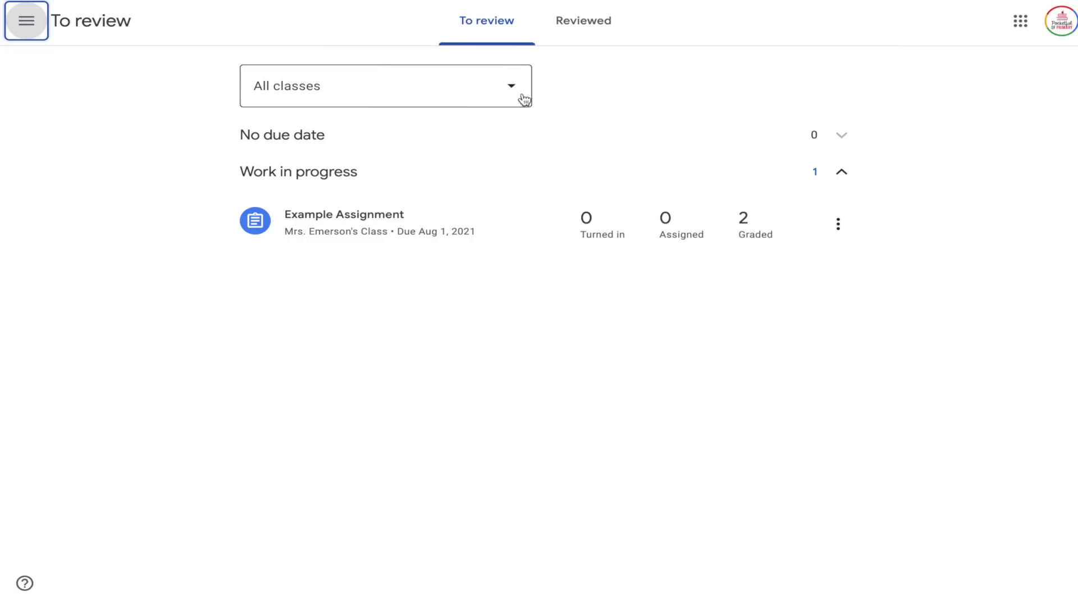
left_click(518, 92)
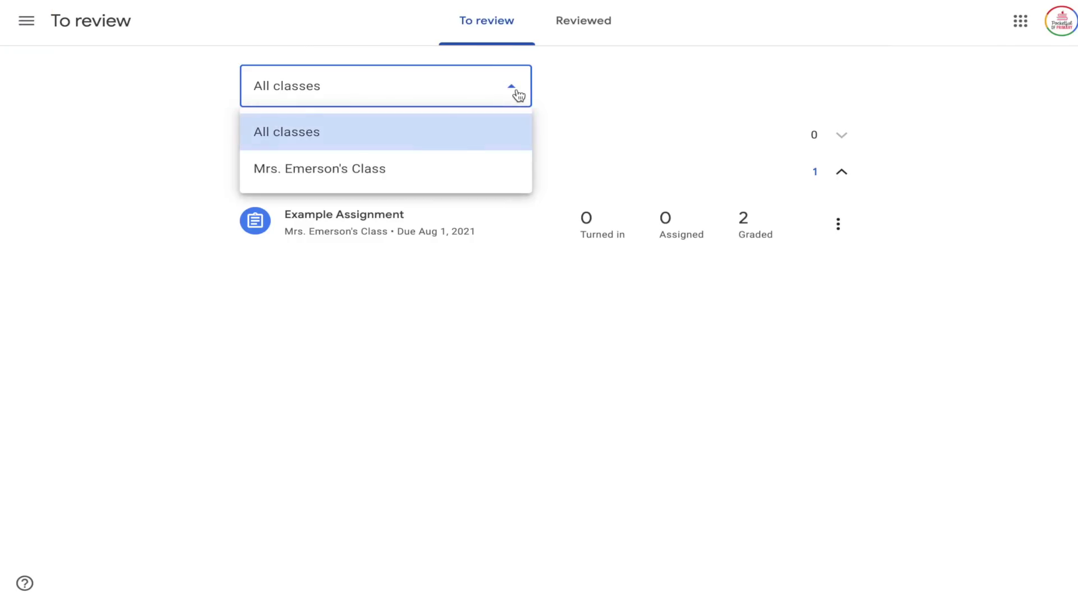
- Filter To review to the class, mark Example Assignment as reviewed, and check the Reviewed list
left_click(502, 175)
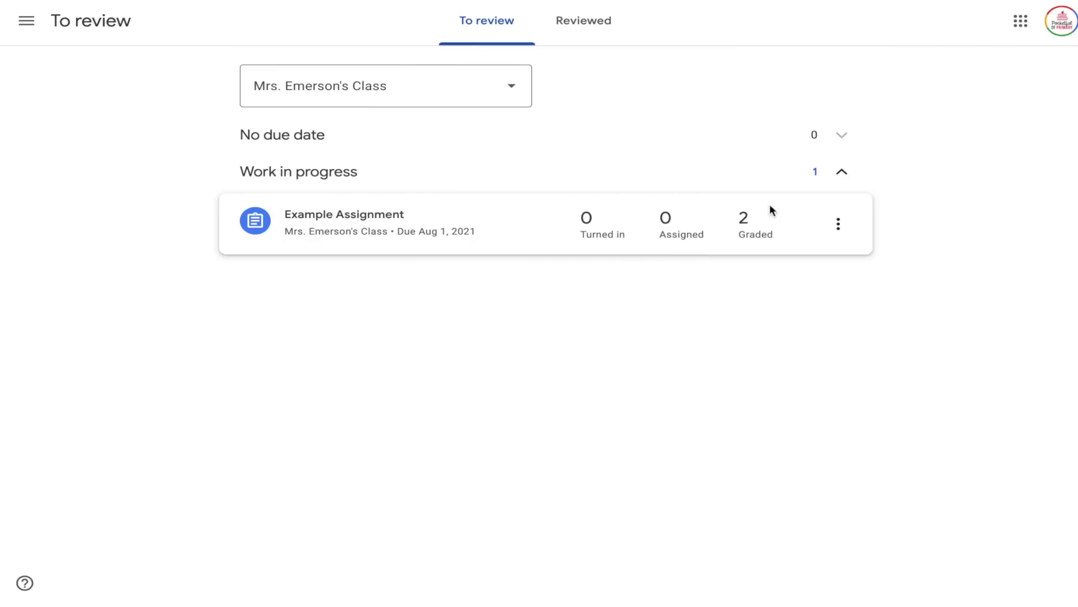
left_click(839, 226)
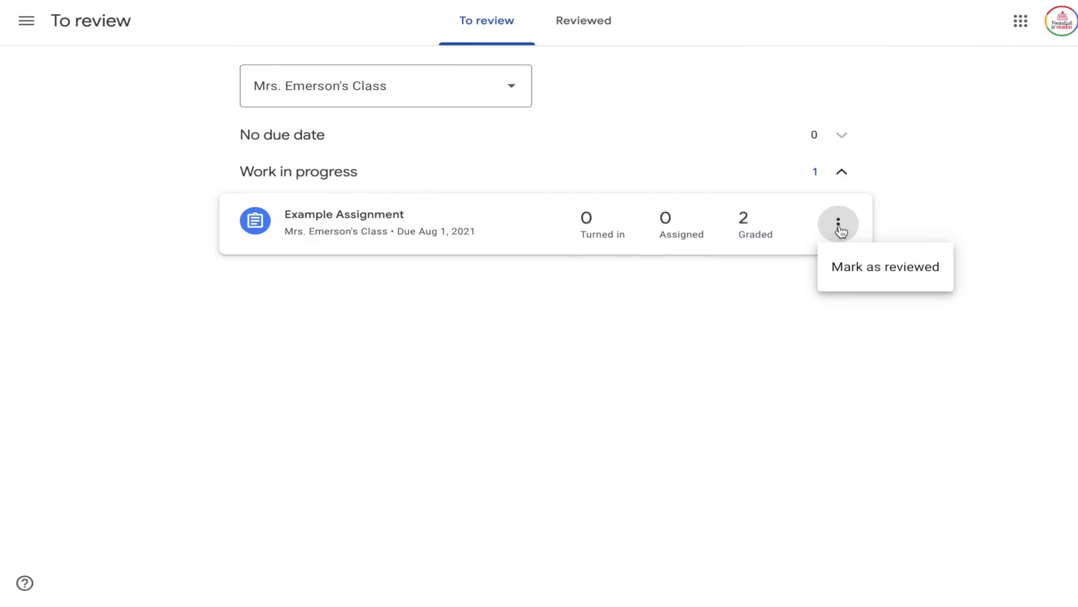
left_click(865, 269)
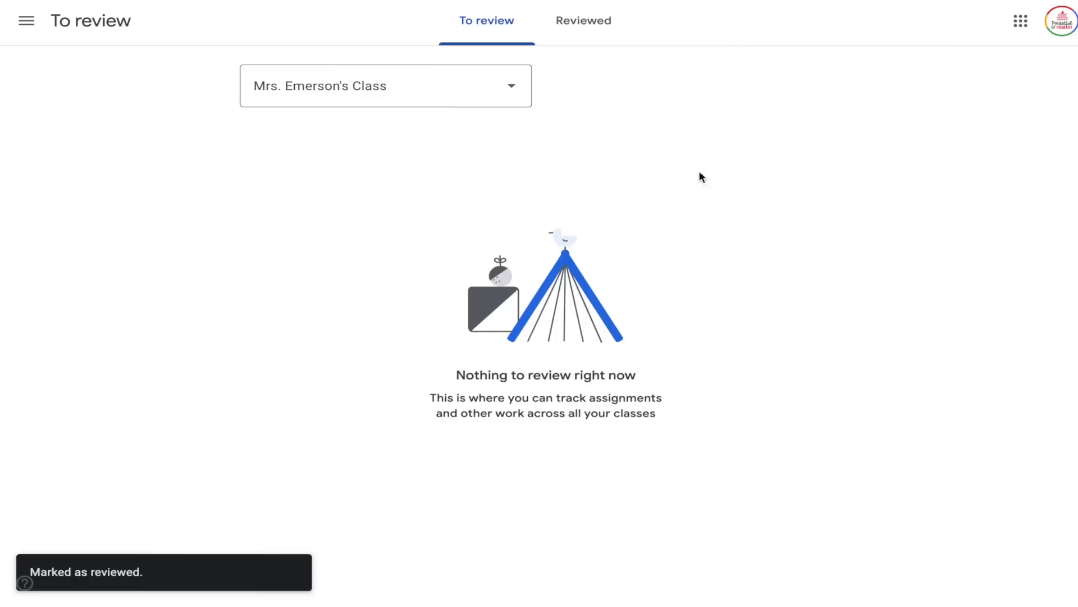
left_click(584, 34)
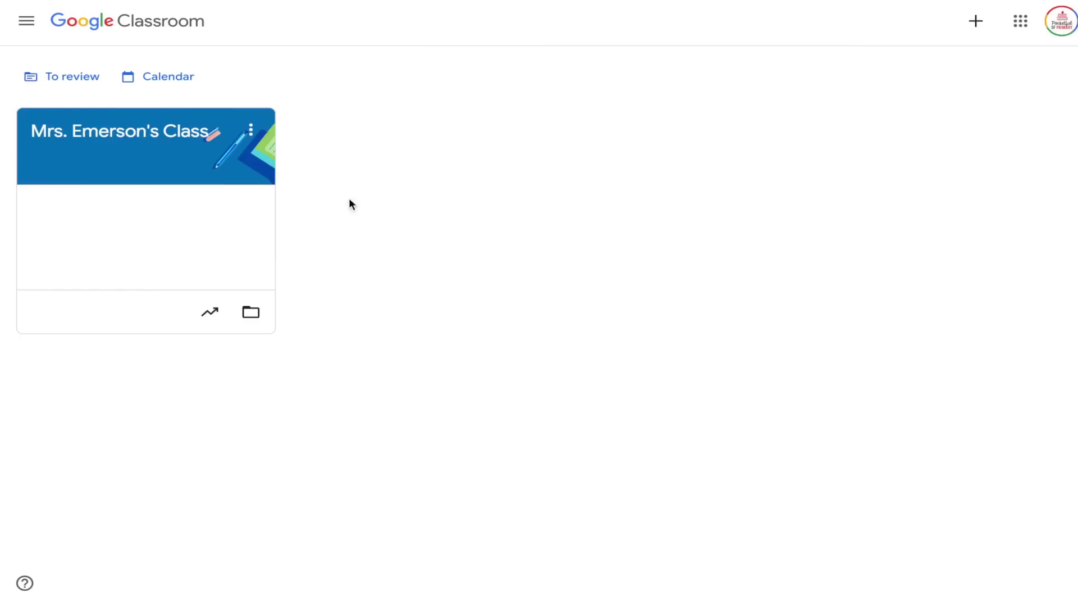
- Copy Mrs. Emerson's Class, removing 'Copy of' so it's named Mrs. Emerson's Class 2022-2023
left_click(252, 132)
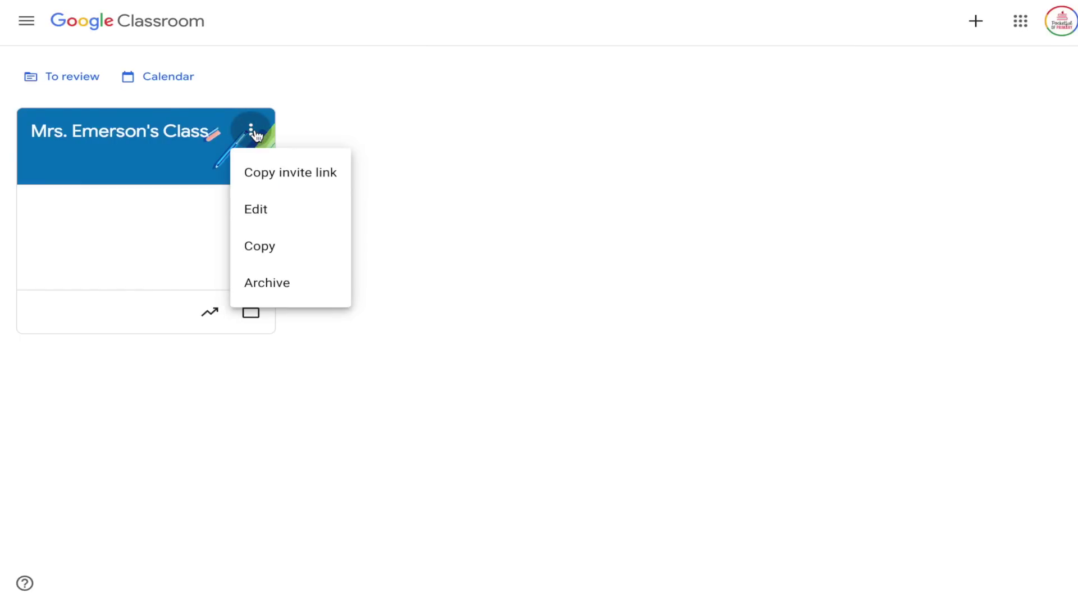
left_click(268, 246)
left_click_drag(391, 239, 312, 243)
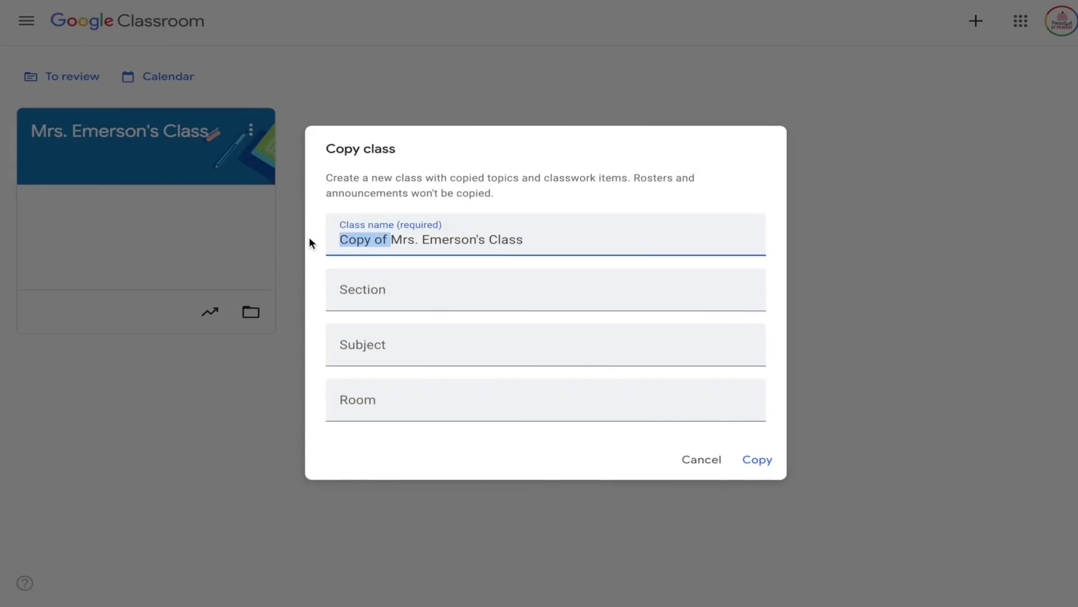
left_click(756, 460)
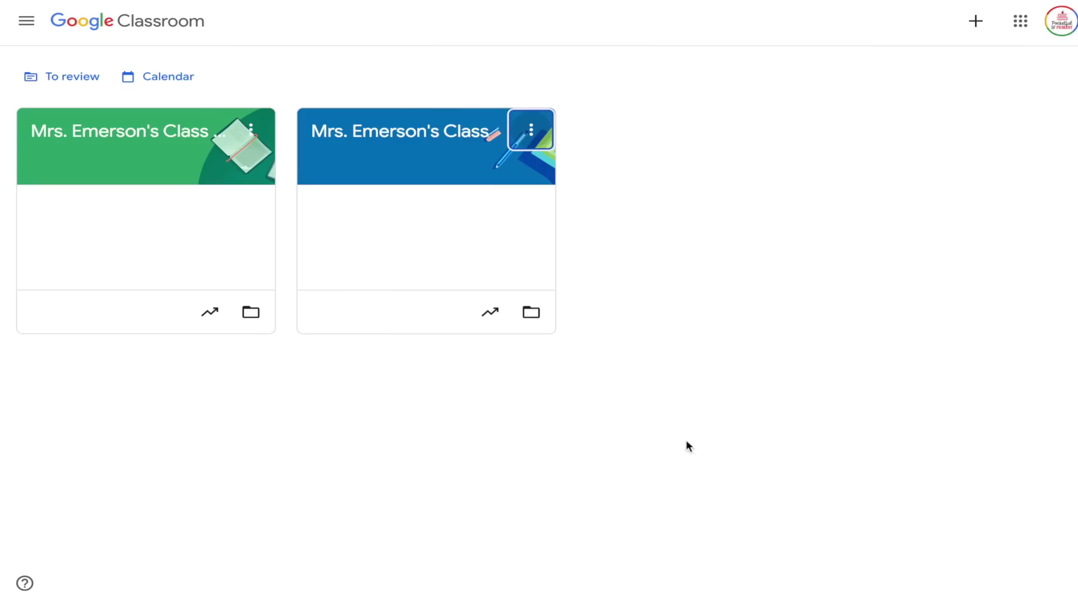
- Open the 2022-2023 class's Classwork and open the draft Example Assignment for editing
left_click(174, 134)
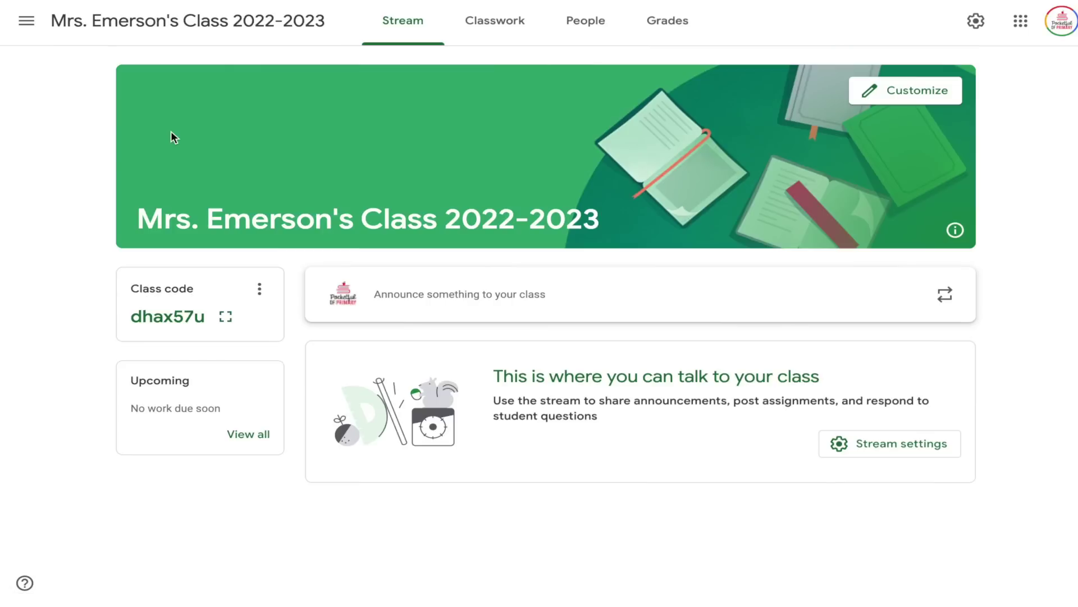
left_click(483, 30)
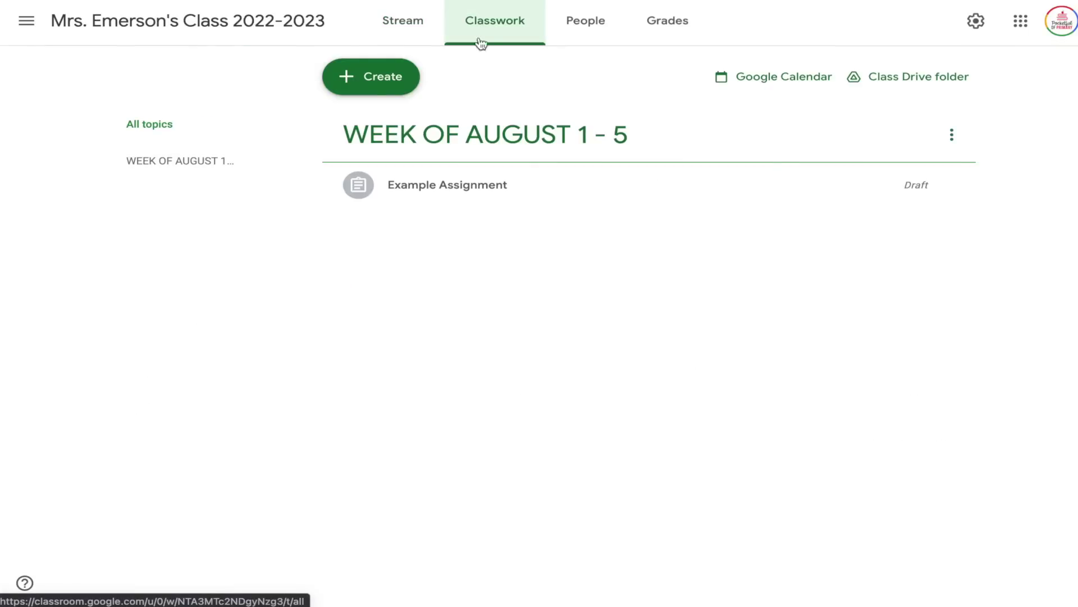
left_click(691, 203)
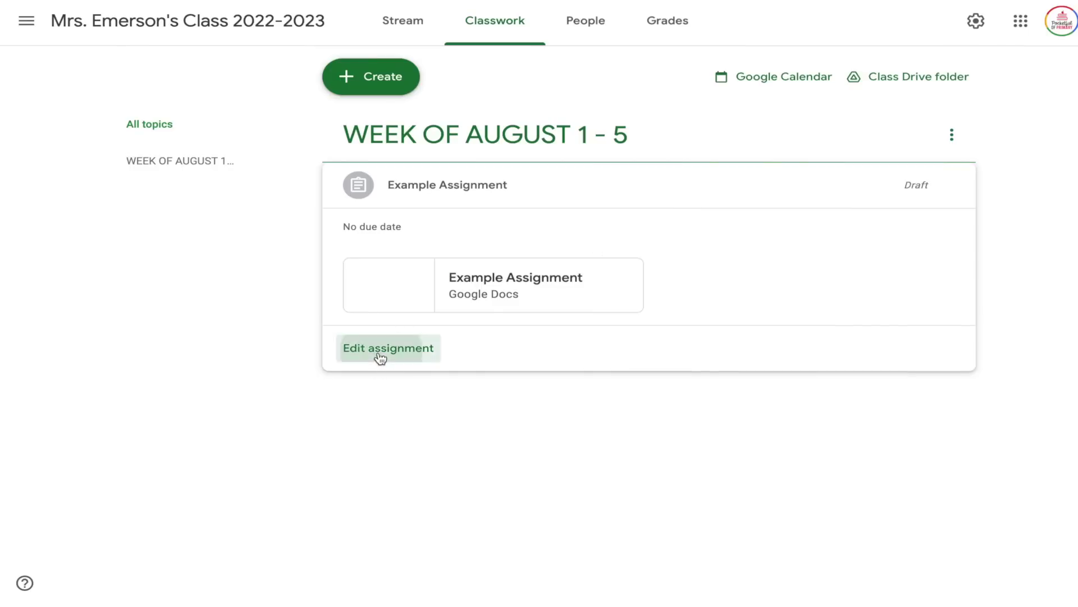
left_click(380, 354)
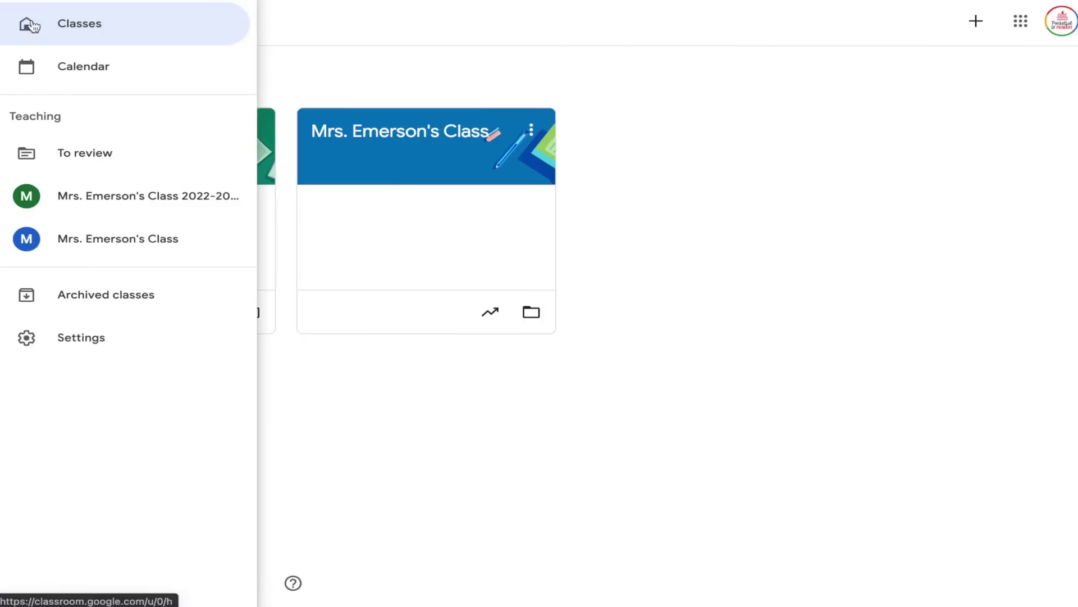
- Make a copy of the archived Early Finishers class from Archived classes
left_click(99, 294)
left_click(813, 88)
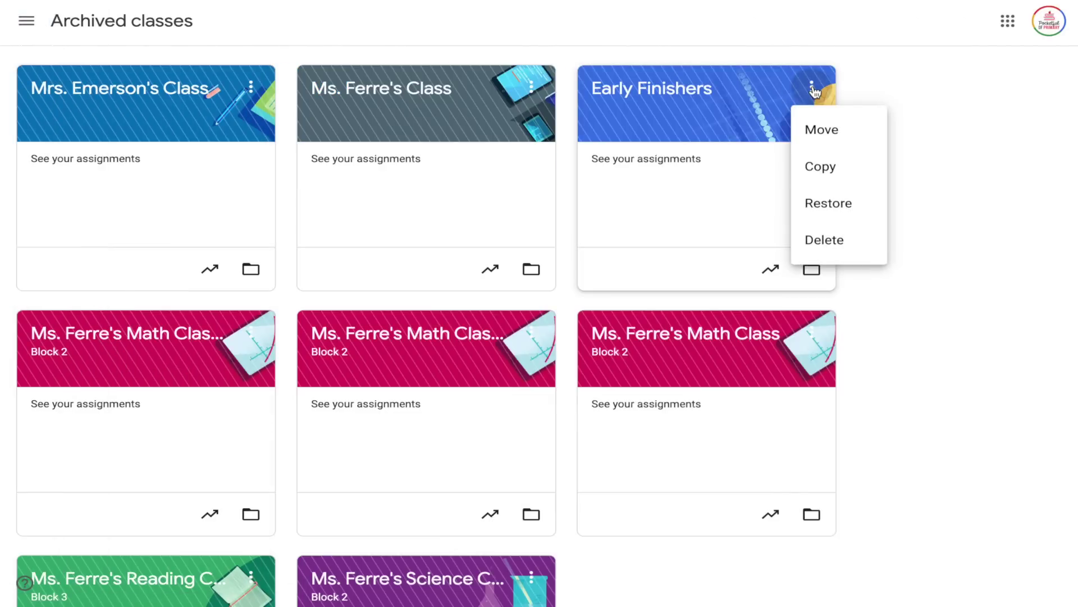
left_click(821, 166)
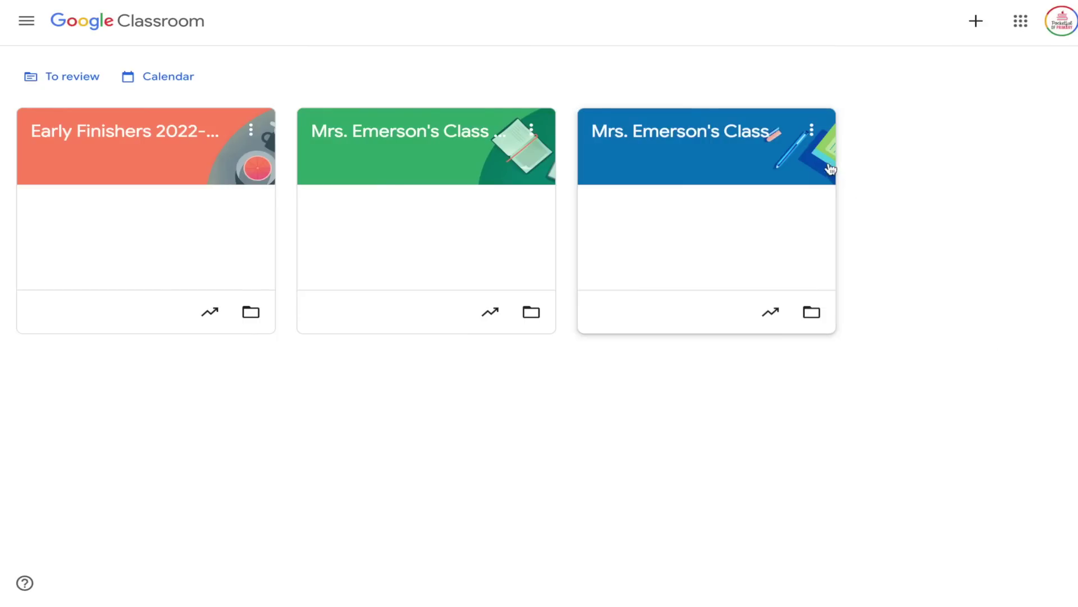
- Archive the old blue Mrs. Emerson's Class
left_click(819, 134)
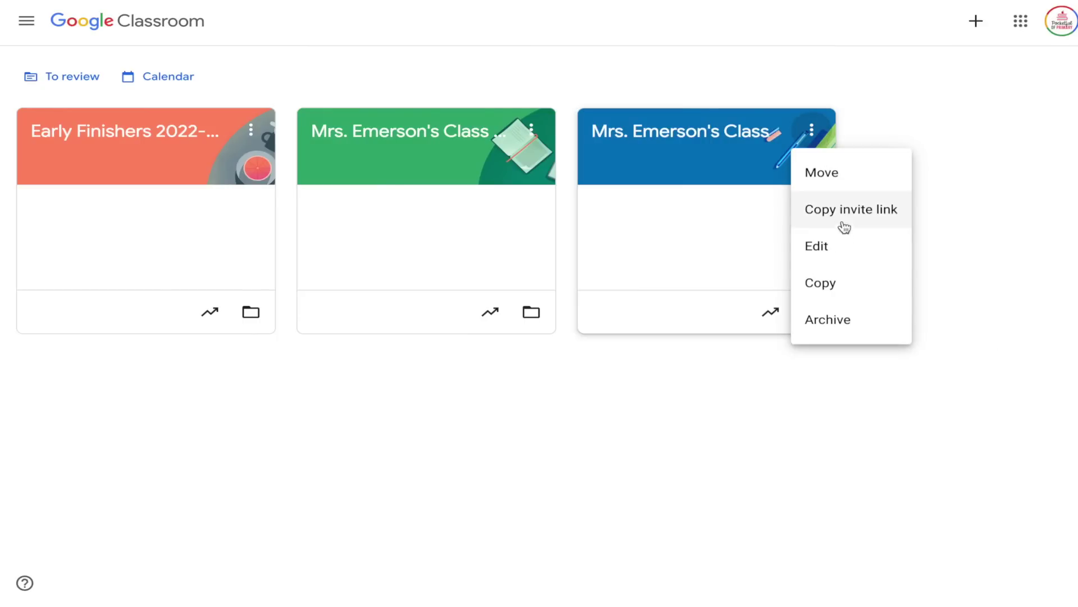
left_click(844, 320)
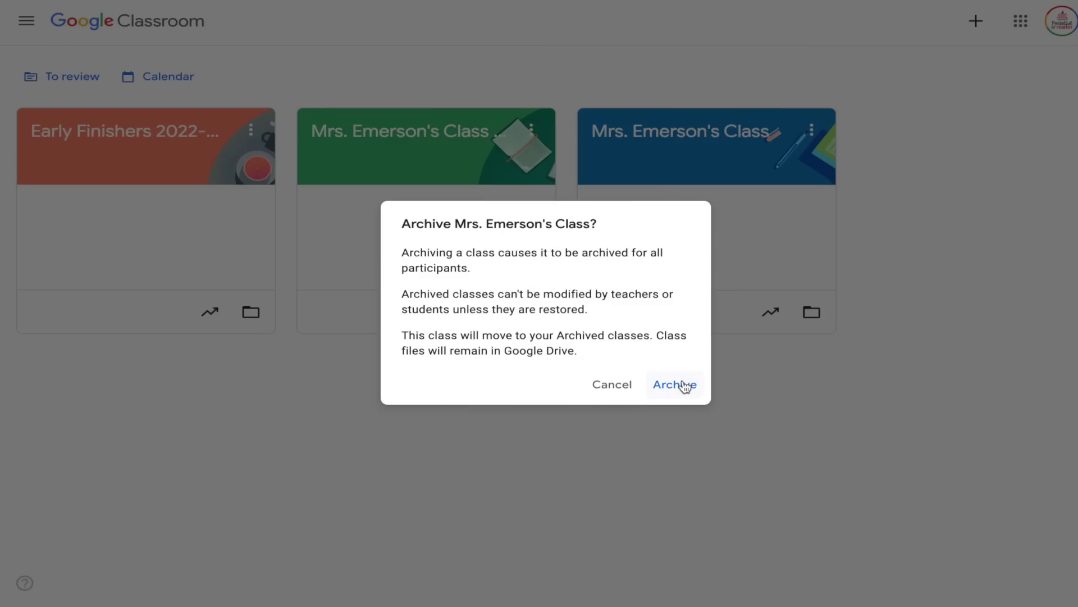
left_click(677, 385)
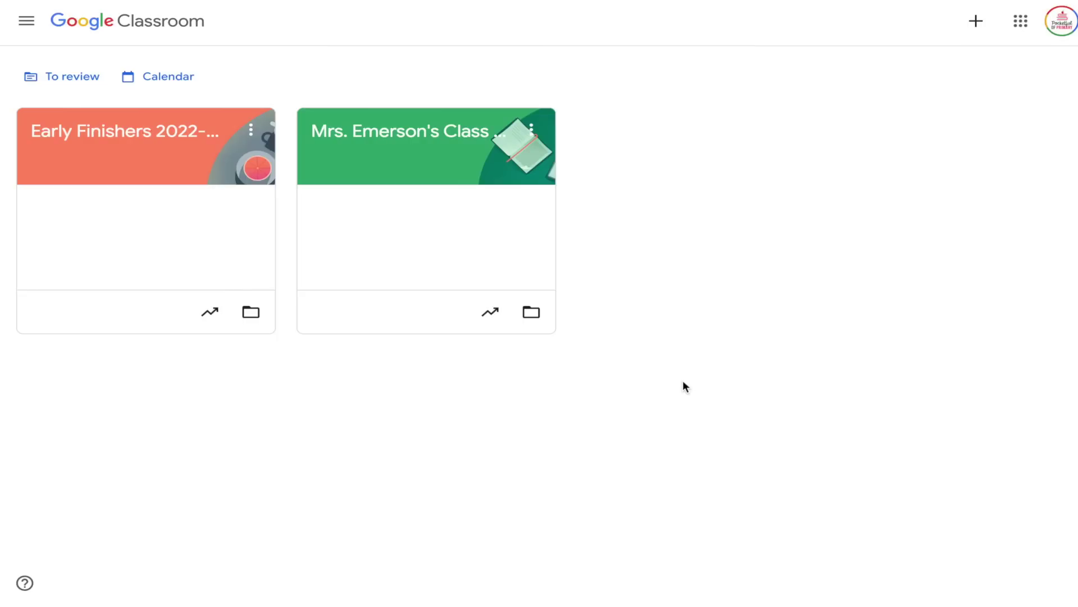
- In Archived classes, open the old class's graded work for Example Assignment
left_click(29, 25)
left_click(104, 293)
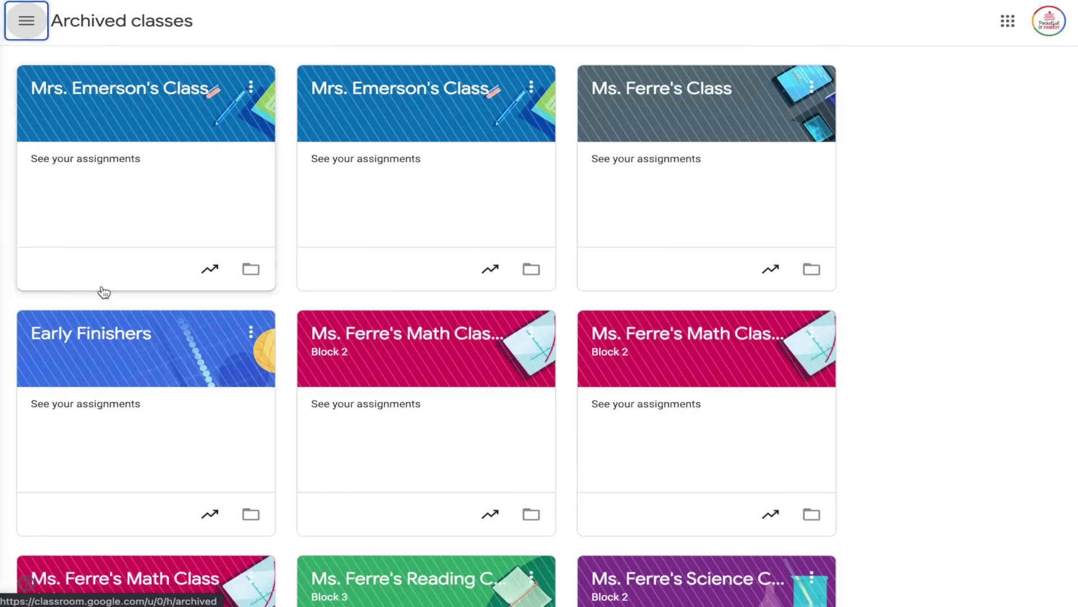
left_click(117, 133)
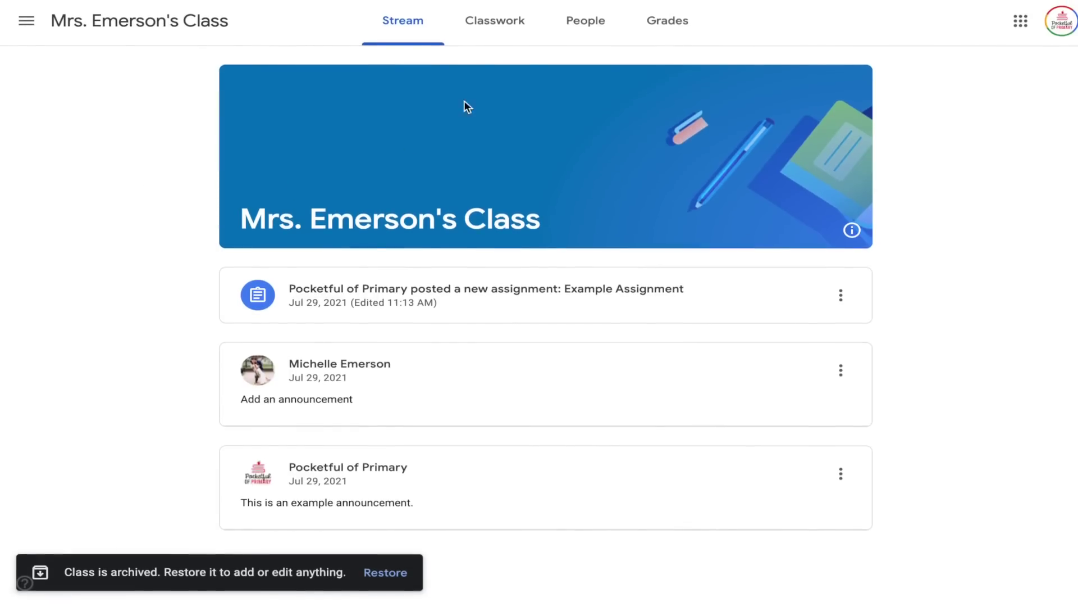
left_click(502, 31)
left_click(488, 200)
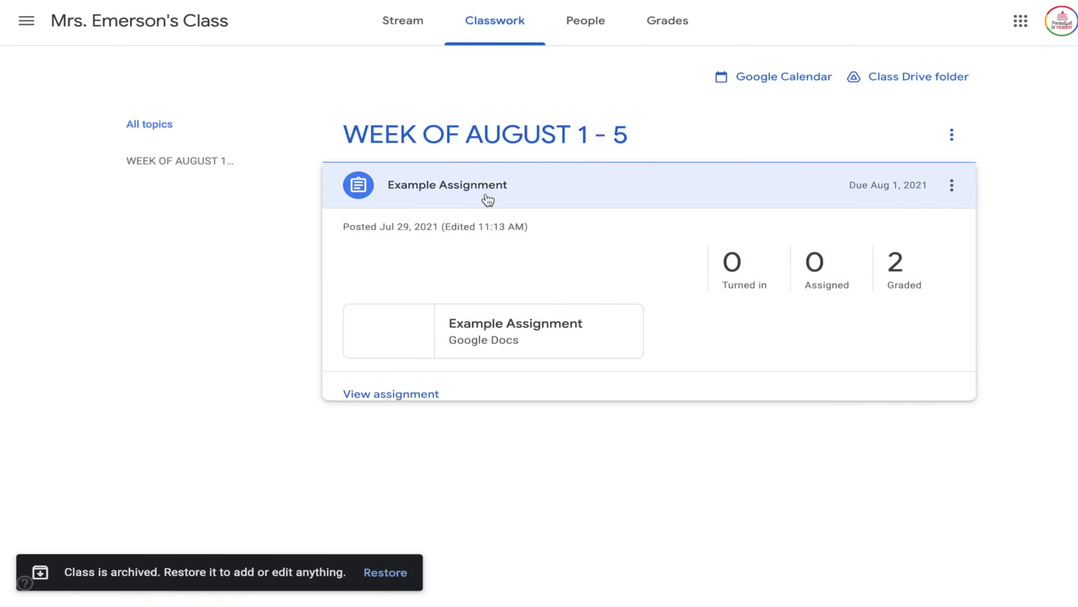
left_click(919, 279)
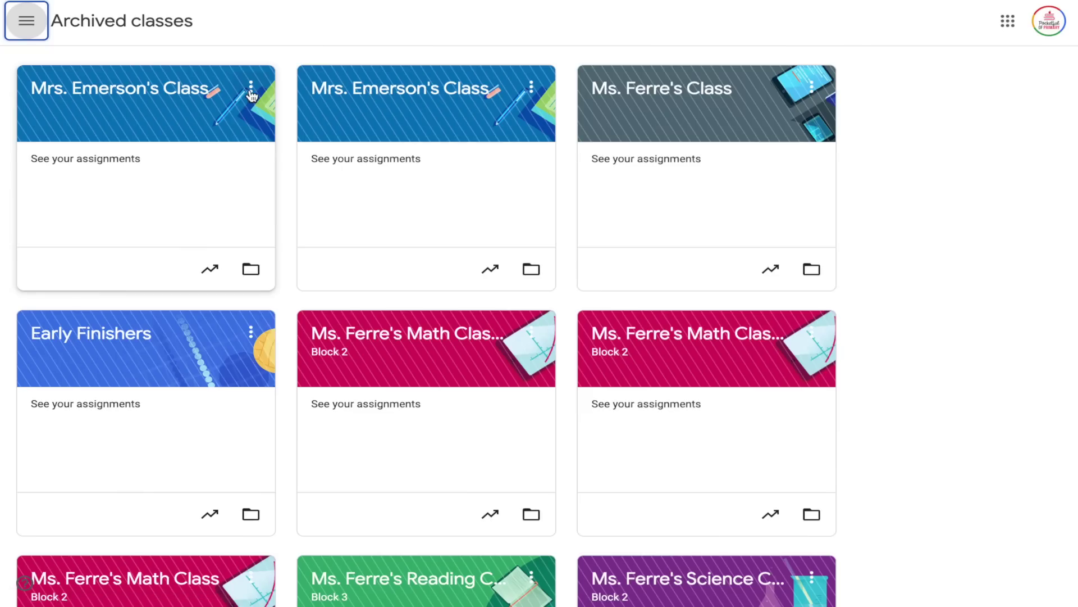
- Restore the archived Mrs. Emerson's Class, then open the 2022-2023 class's Drive folder
left_click(251, 92)
left_click(270, 205)
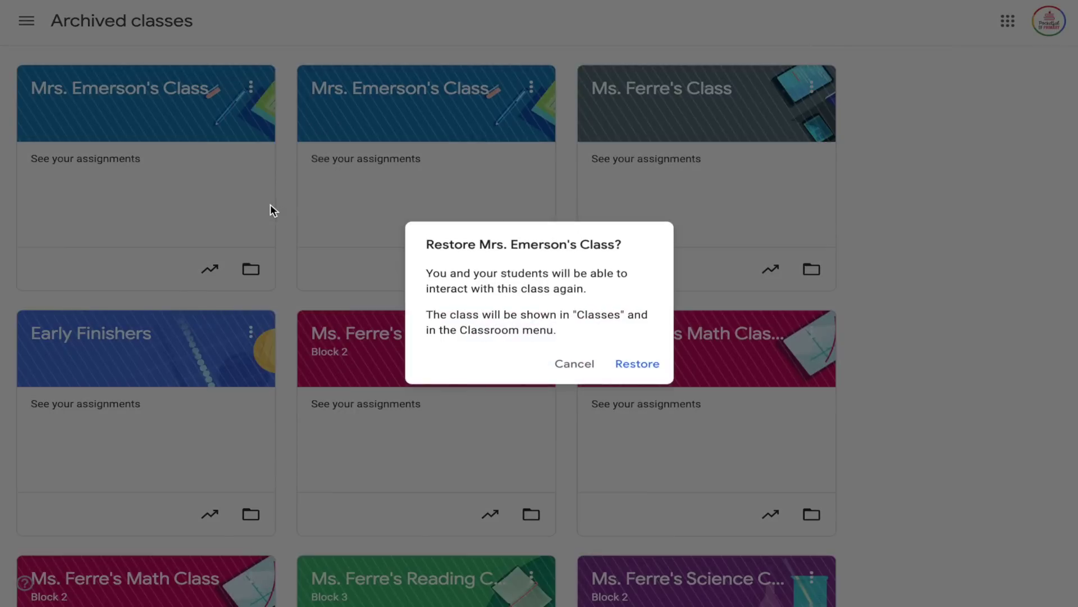
left_click(632, 362)
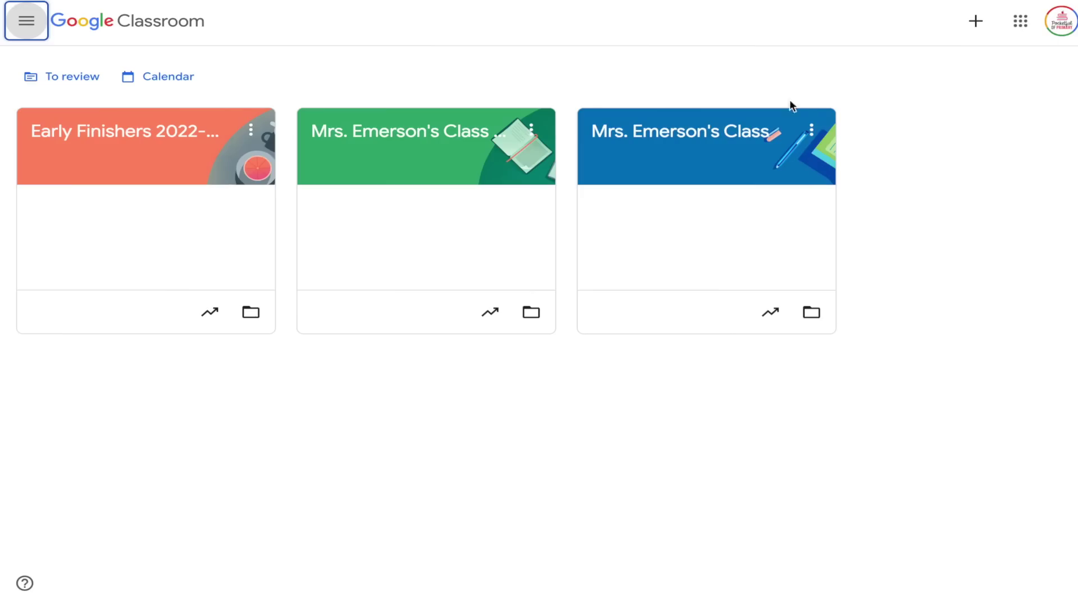
left_click(811, 130)
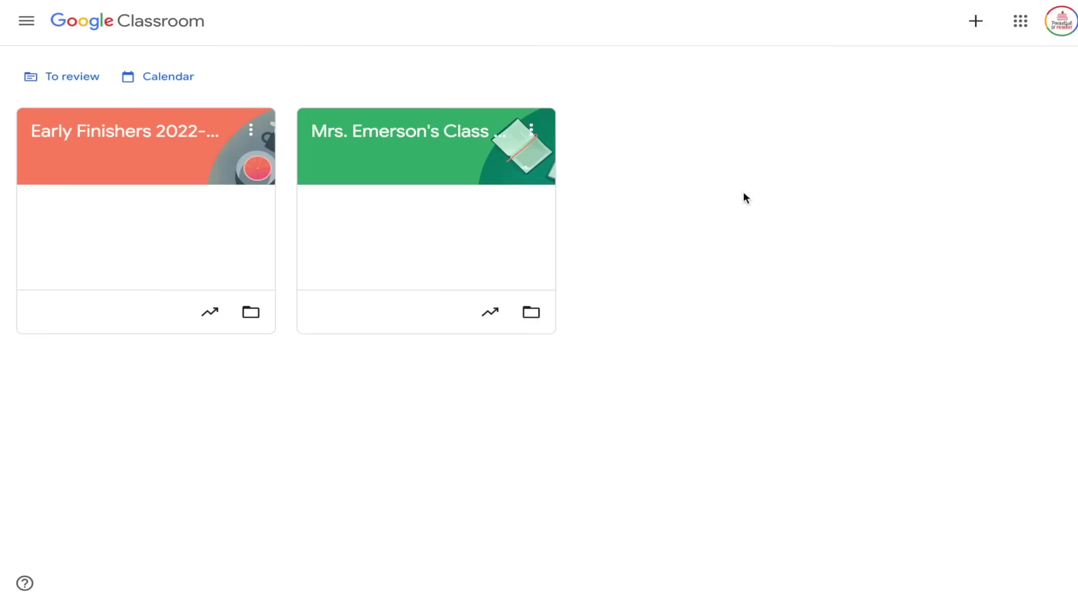
left_click(531, 318)
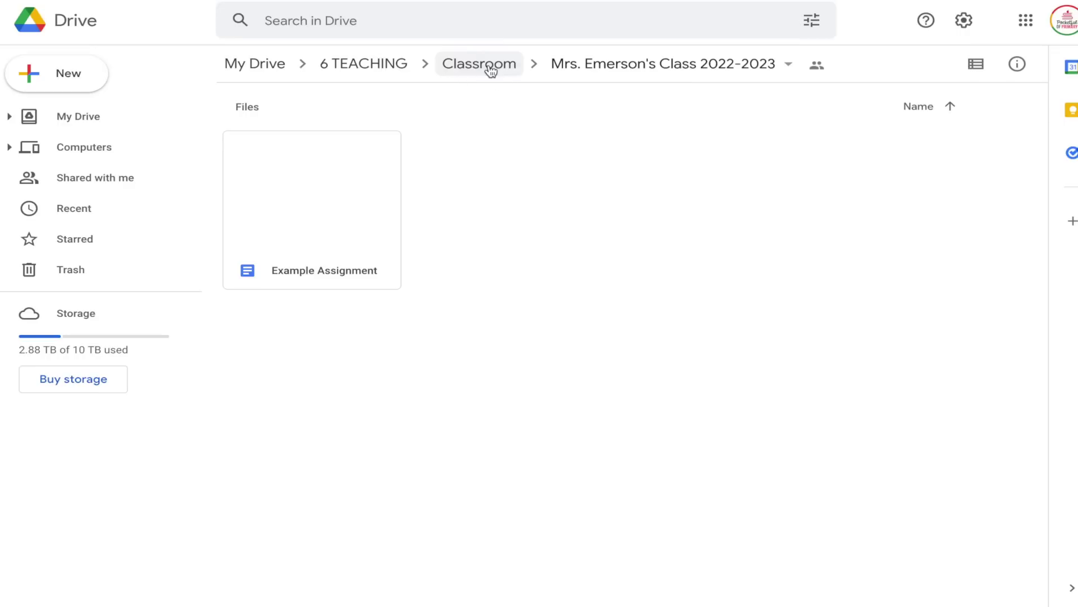
left_click(489, 65)
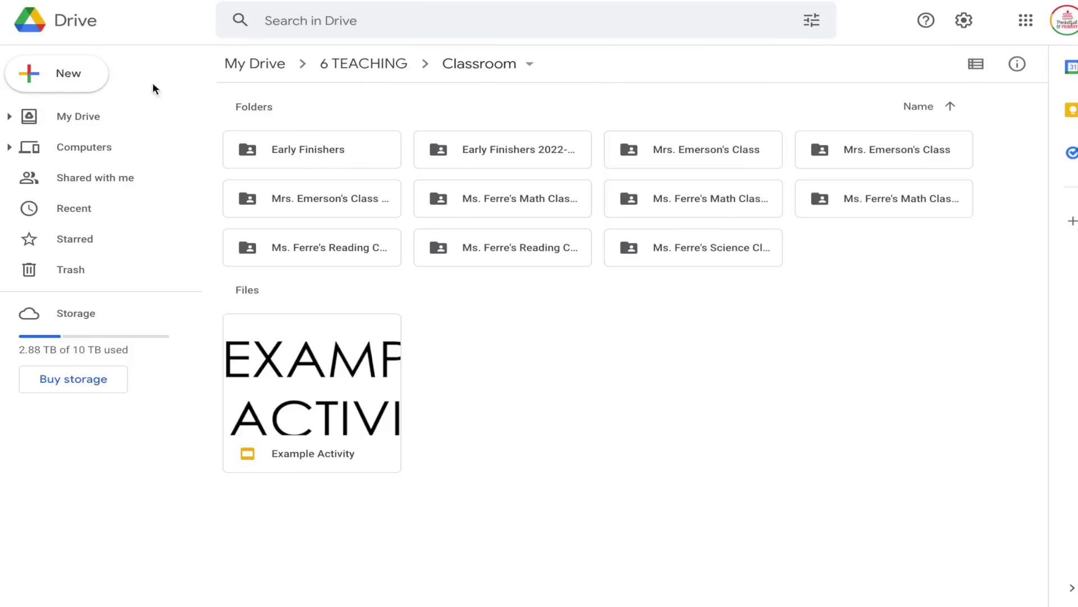
- Create a new folder named ARCHIVED inside the Classroom folder
left_click(101, 77)
left_click(101, 79)
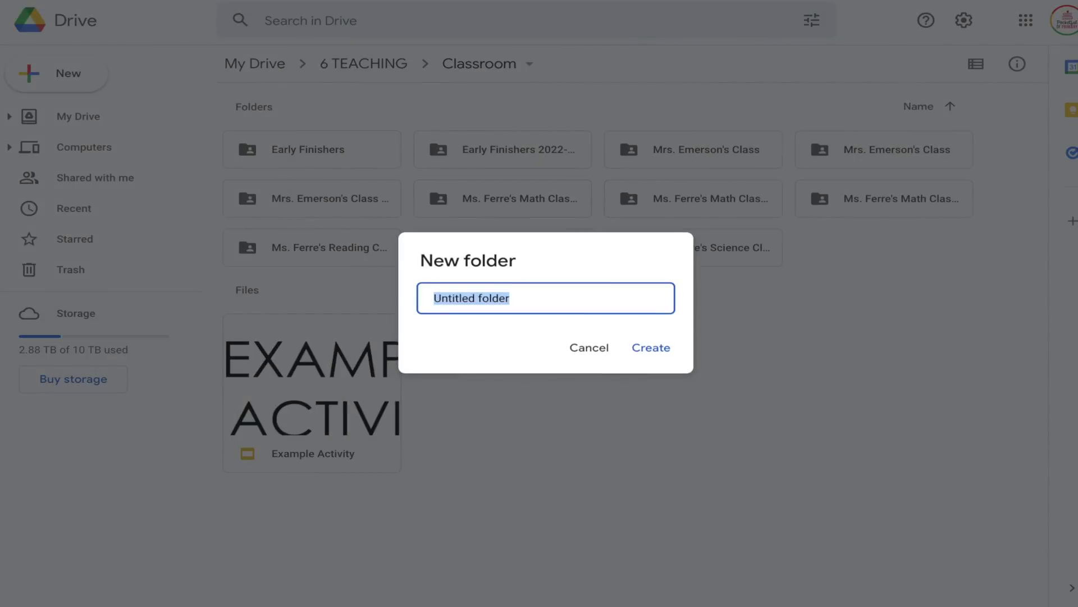
type("ARCHIVED")
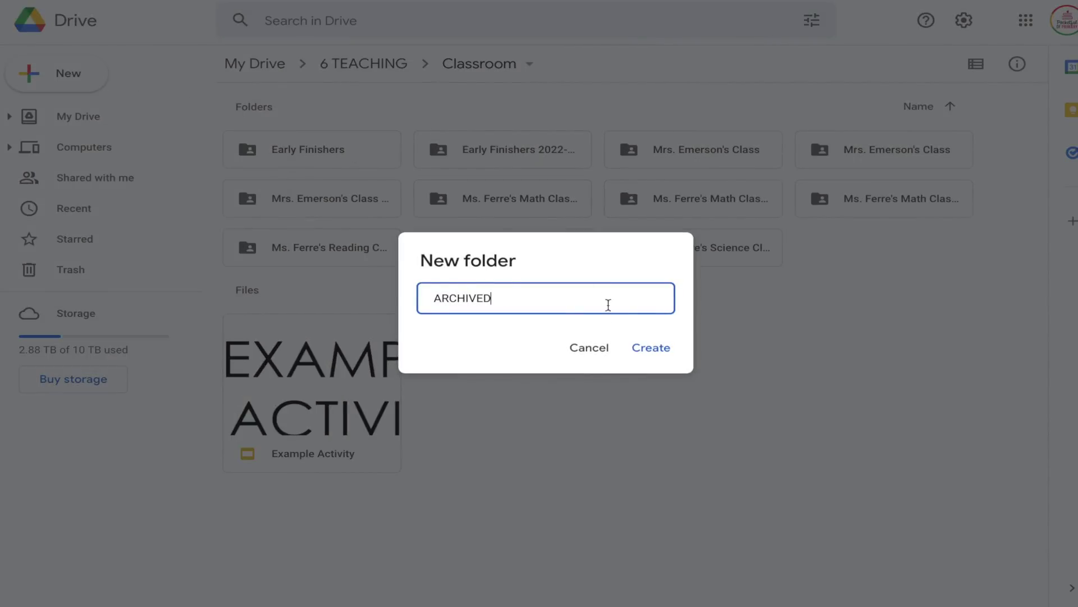
left_click(649, 348)
- Move the Early Finishers, Mrs. Emerson's, Ms. Ferre's Math and Reading folders into ARCHIVED
left_click_drag(354, 150, 335, 150)
left_click_drag(694, 150, 373, 153)
left_click_drag(885, 150, 315, 151)
left_click_drag(955, 147, 325, 152)
left_click_drag(885, 150, 324, 152)
left_click_drag(885, 149, 337, 152)
left_click(890, 161)
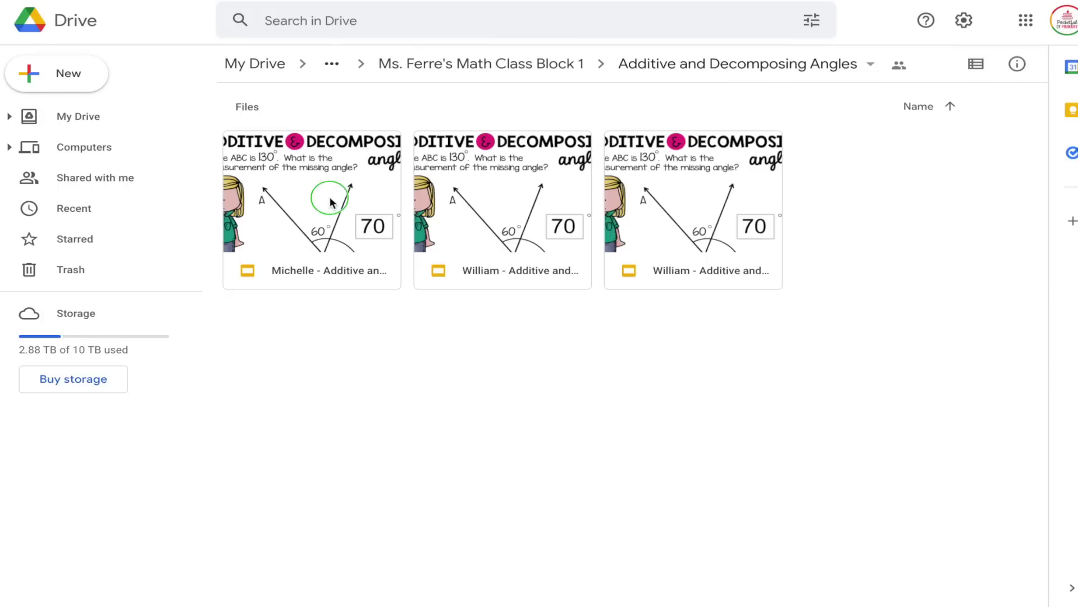
- Move the Additive and Decomposing Angles file to Classroom > WORK SAMPLES, accepting the access change
right_click(331, 201)
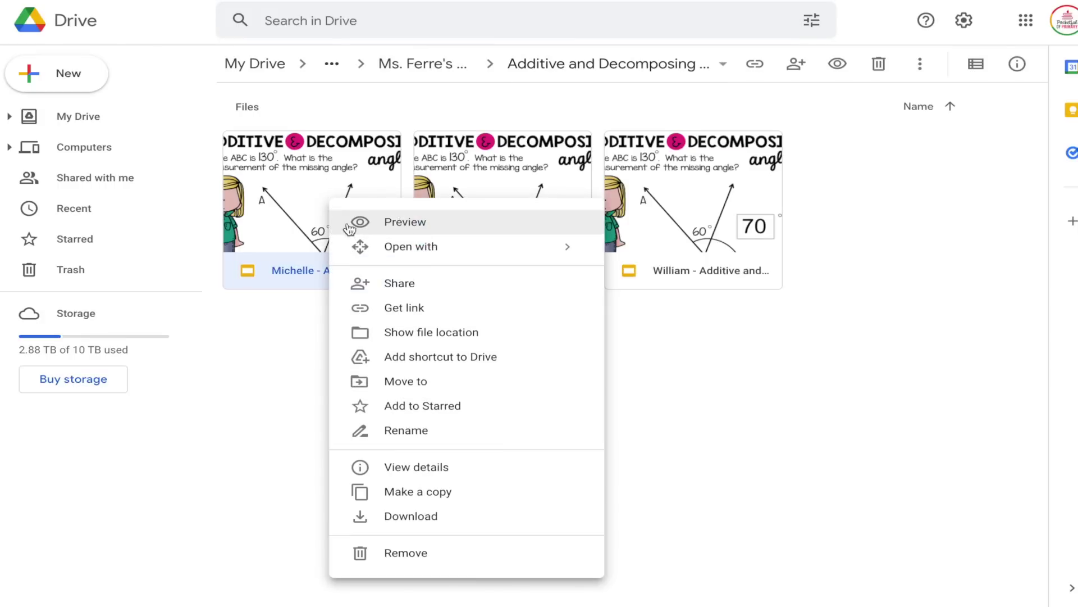
left_click(421, 383)
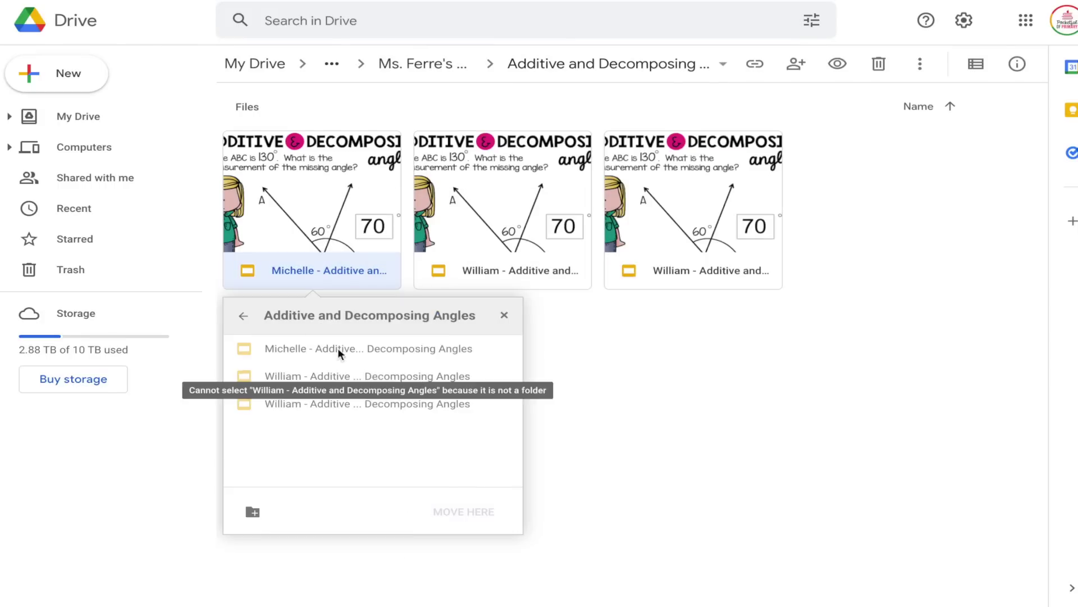
left_click(243, 318)
left_click(243, 317)
left_click(243, 317)
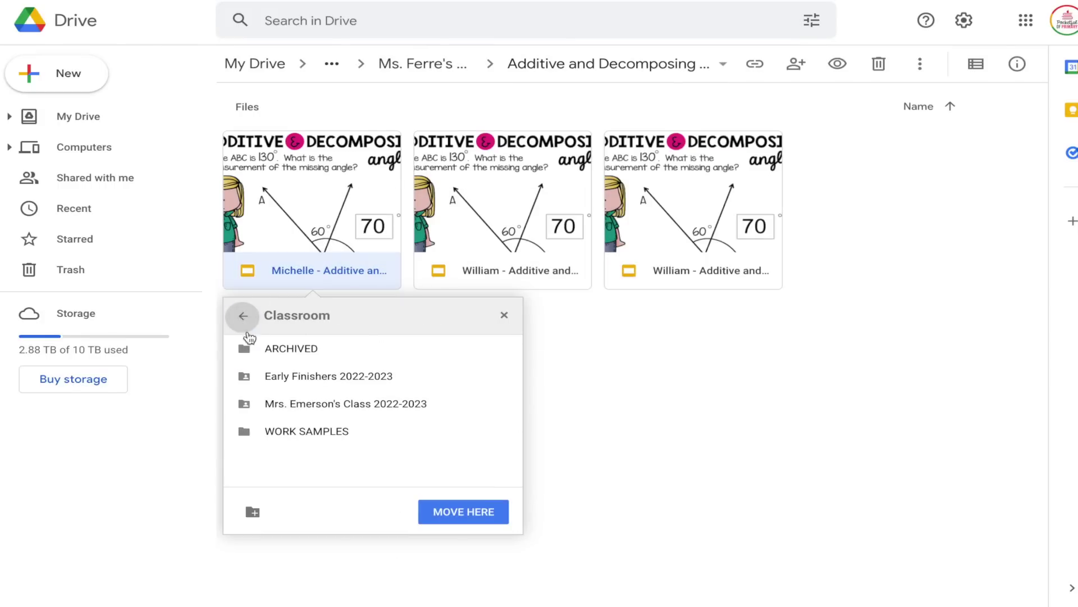
left_click(292, 431)
left_click(480, 511)
left_click(274, 506)
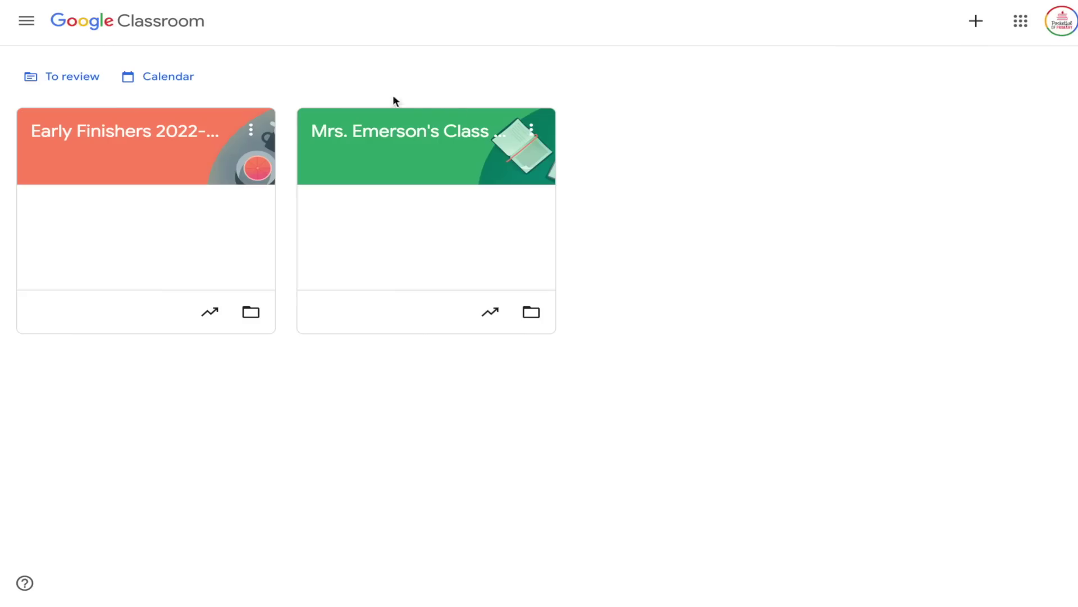
left_click(185, 83)
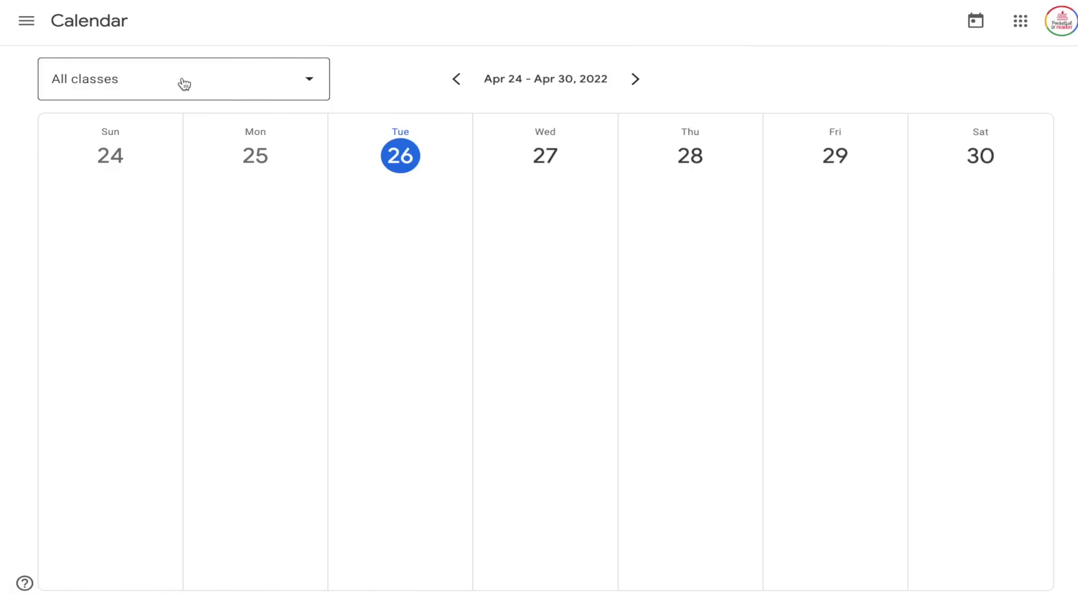
left_click(275, 84)
left_click(255, 163)
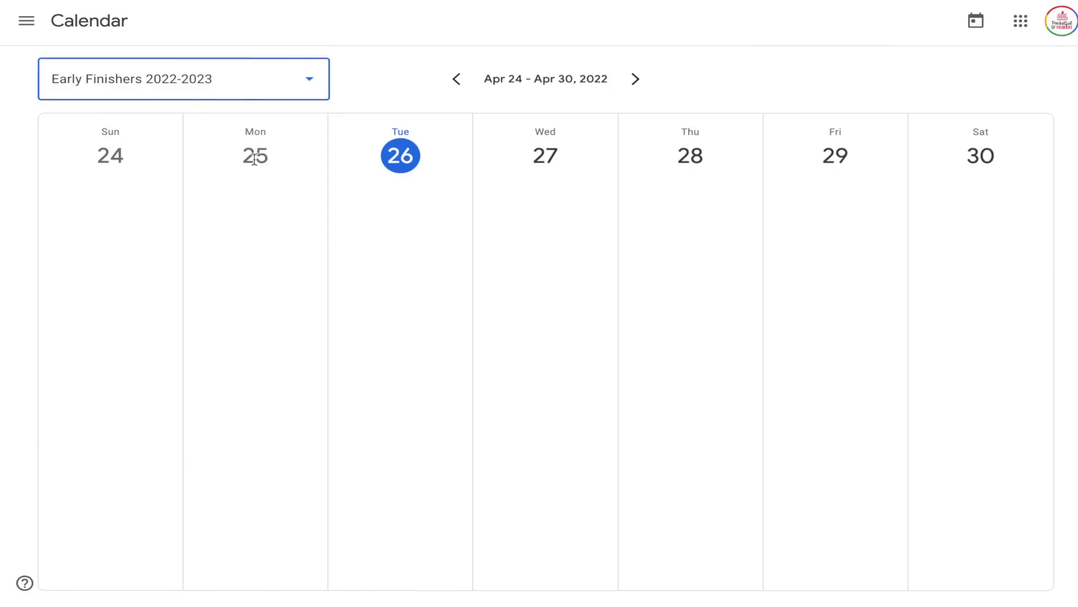
left_click(24, 22)
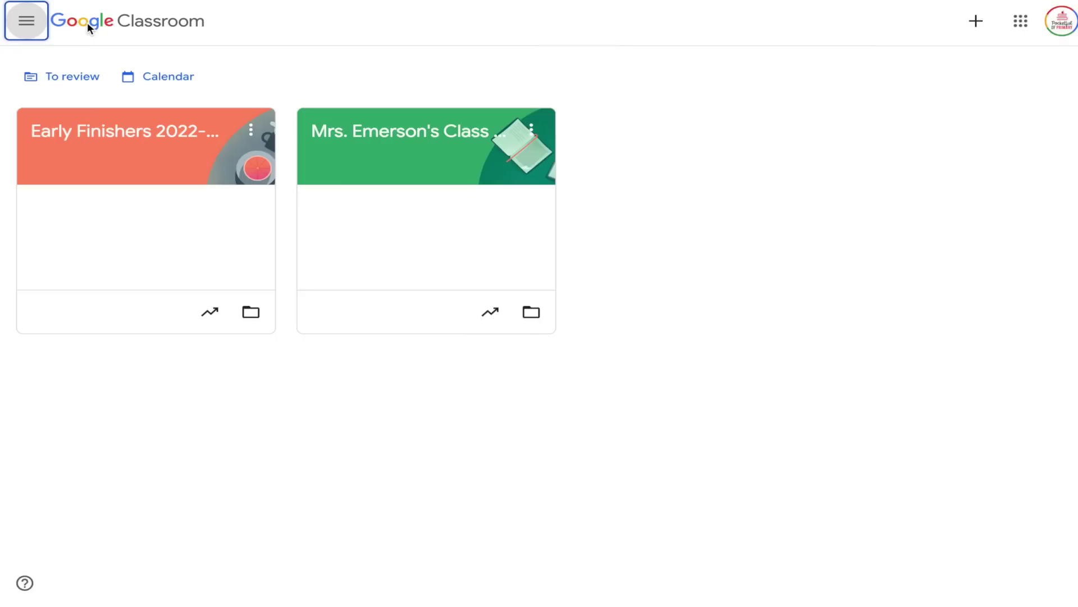
- Open the Mrs. Emerson's Class 2022-2023 calendar in Google Calendar via its Classwork page
left_click(353, 134)
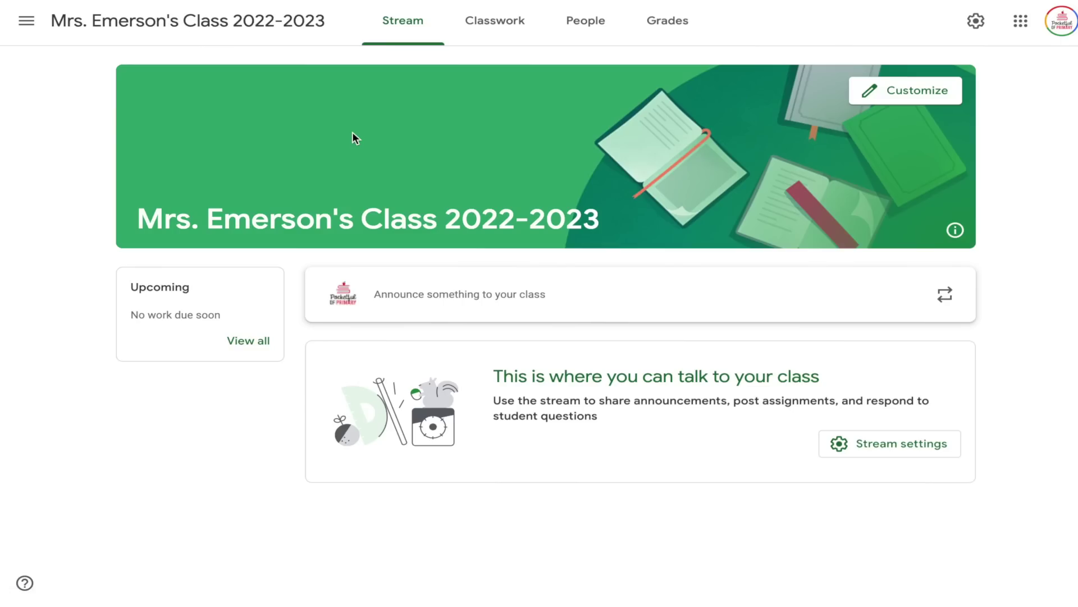
left_click(500, 25)
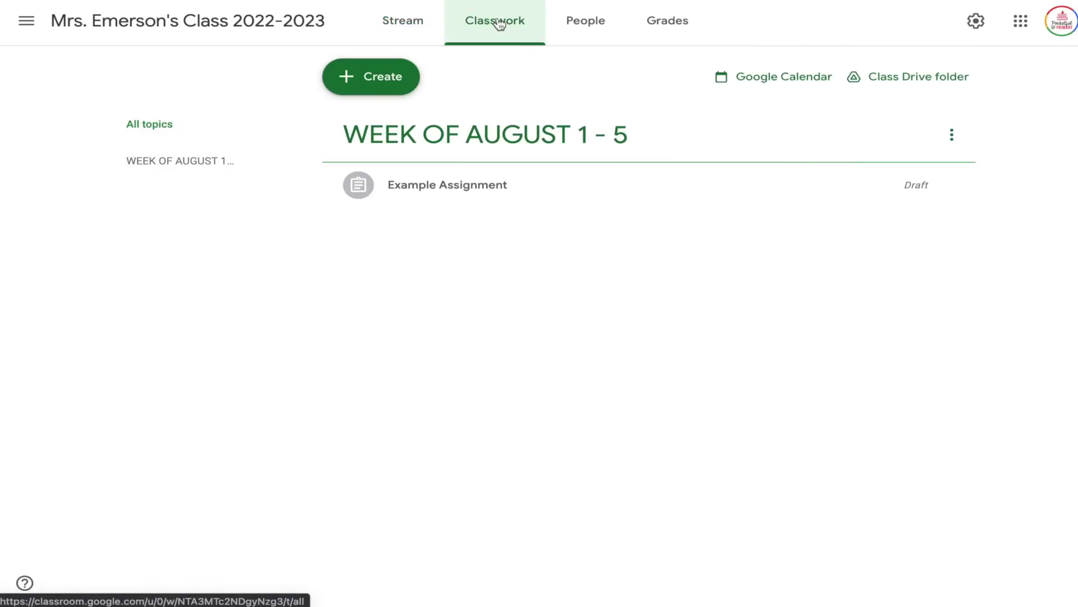
left_click(743, 83)
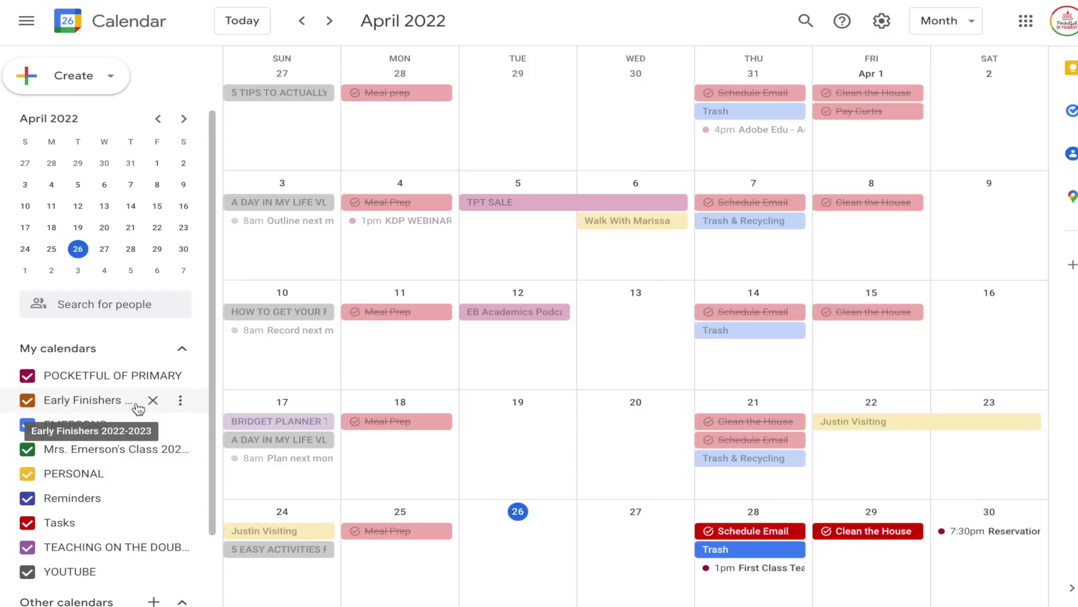
- Hide the Early Finishers 2022-2023 calendar from My calendars
left_click(180, 401)
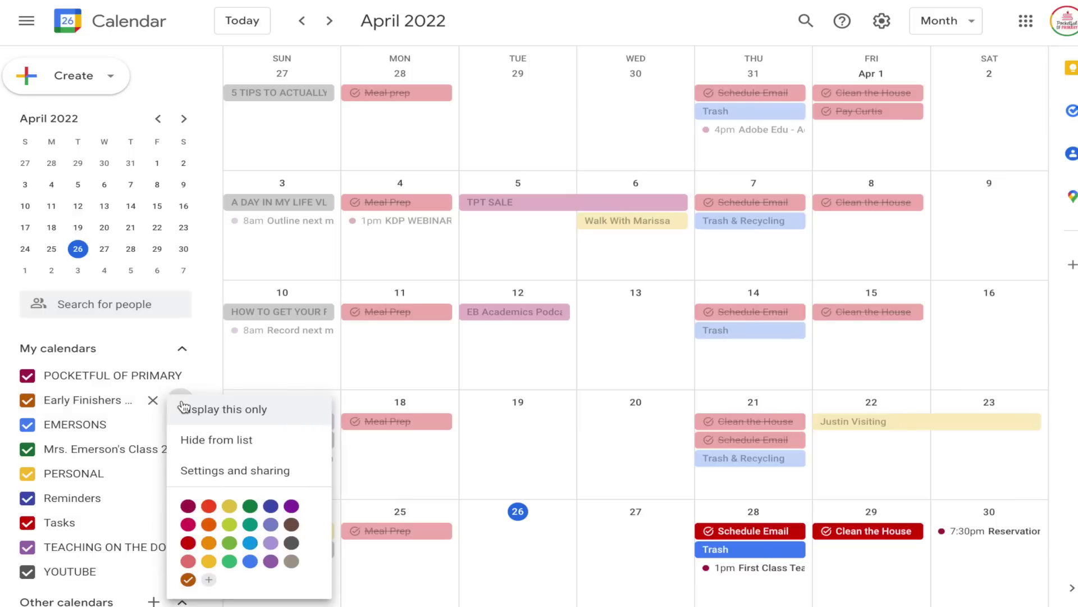
left_click(203, 442)
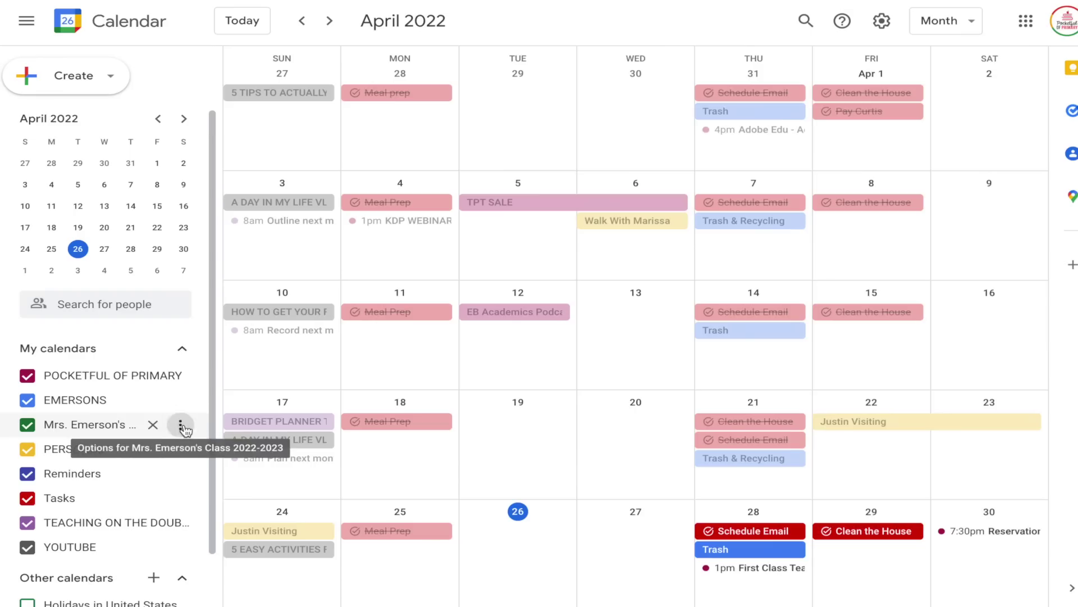
- Permanently delete the Mrs. Emerson's Class 2022-2023 calendar from its settings
left_click(181, 428)
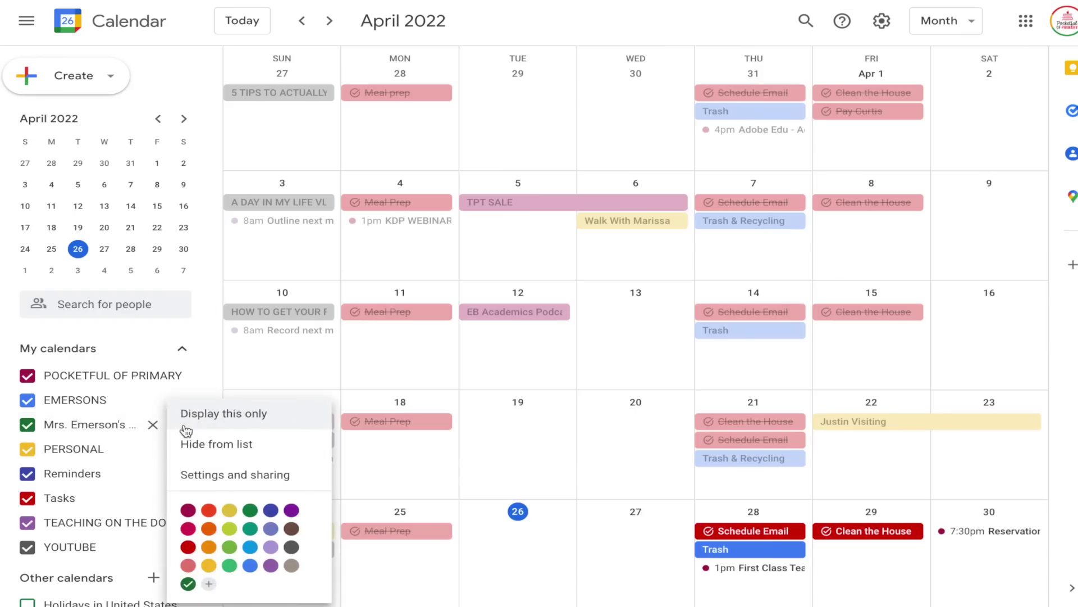
left_click(204, 476)
scroll(292, 452, "down", 10)
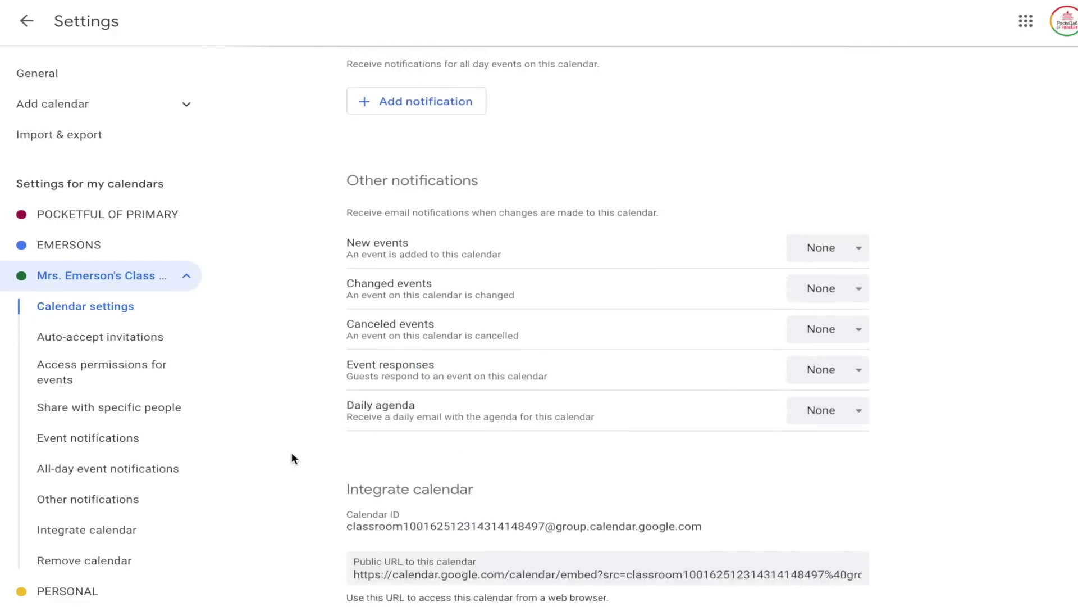
scroll(292, 453, "down", 10)
left_click(386, 559)
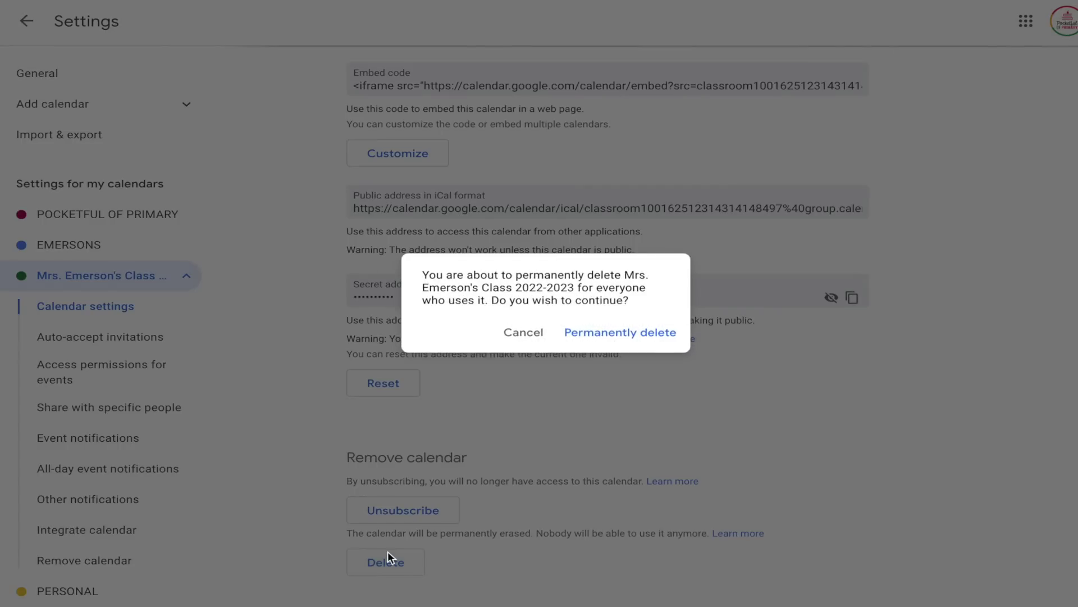
left_click(594, 344)
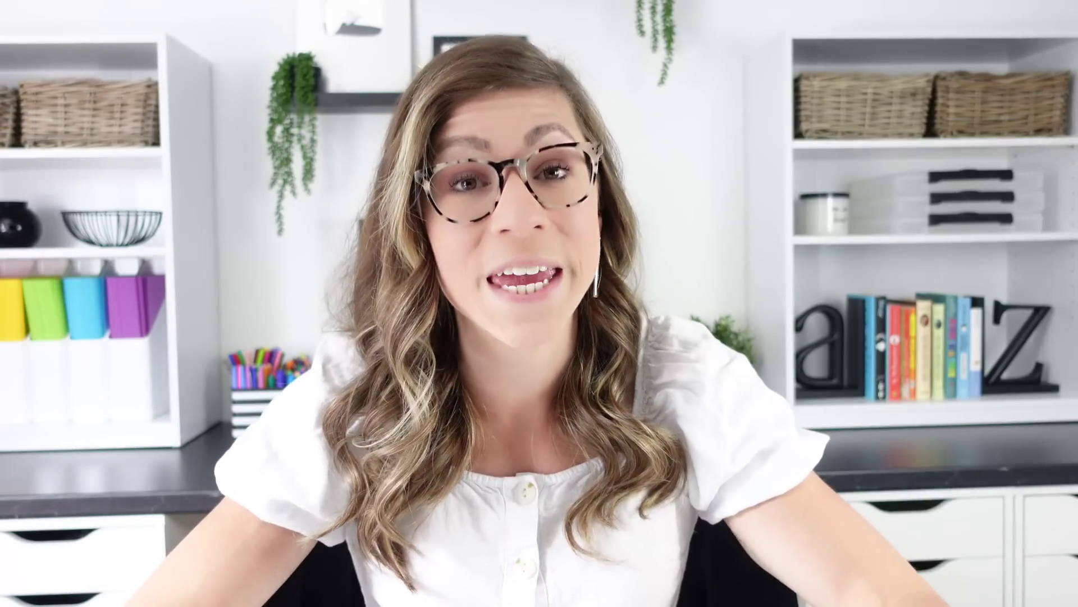